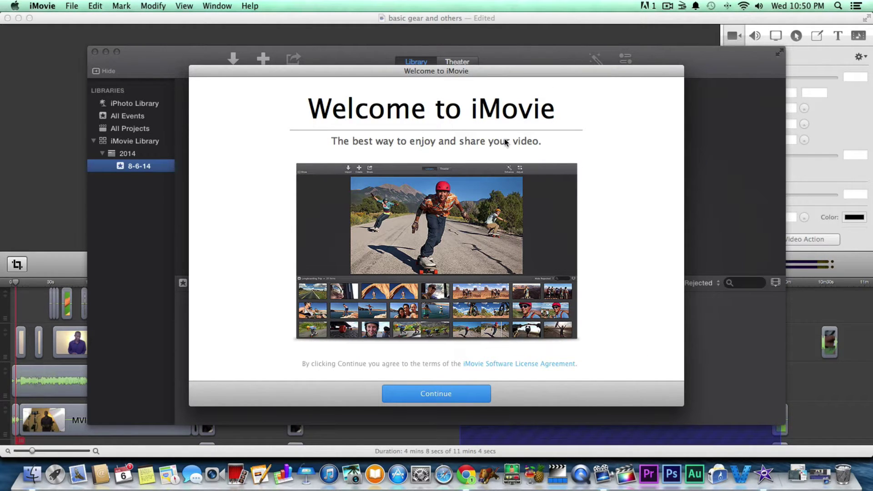
Get past the welcome screens and reposition and enlarge the library window to fill most of the screen.
click(433, 395)
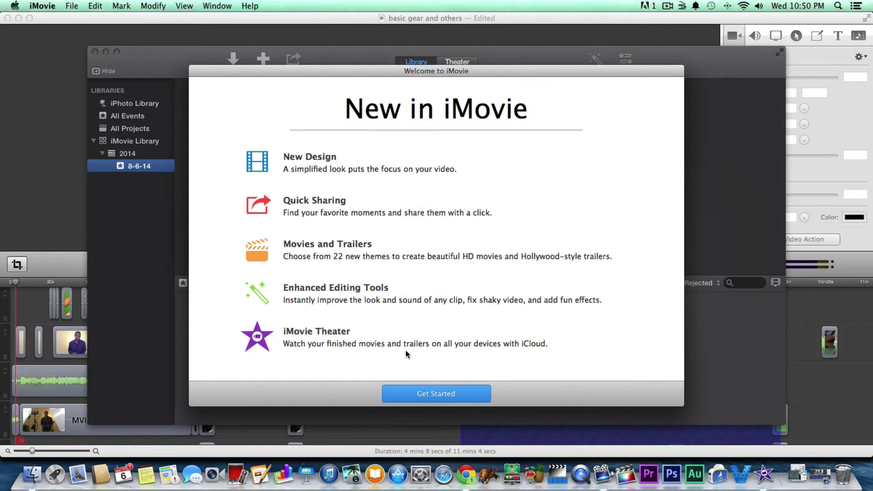
click(450, 397)
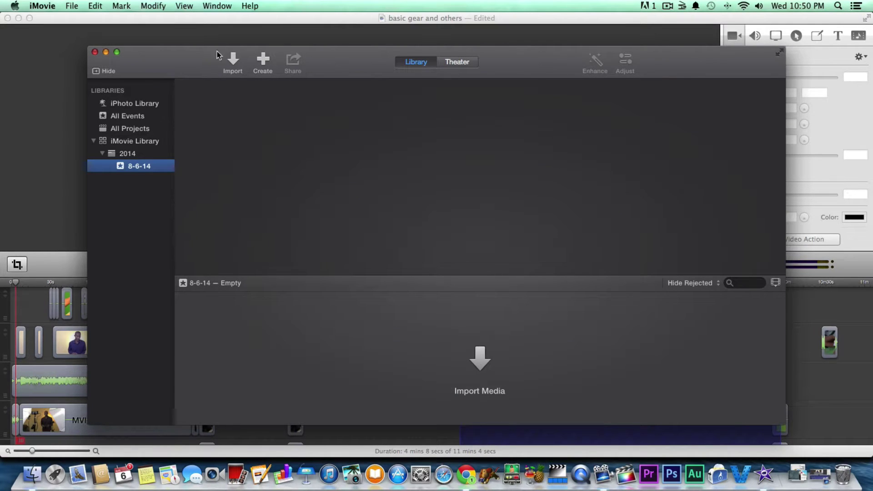
drag(199, 55, 135, 21)
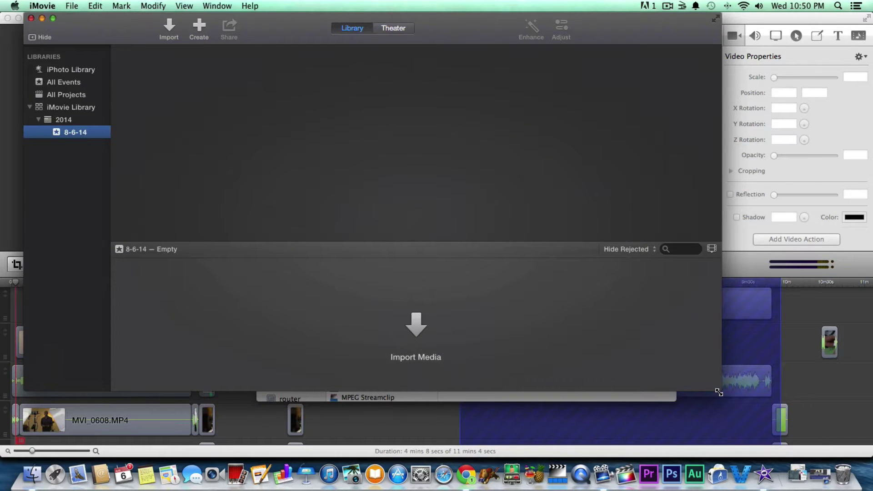
drag(719, 392, 863, 466)
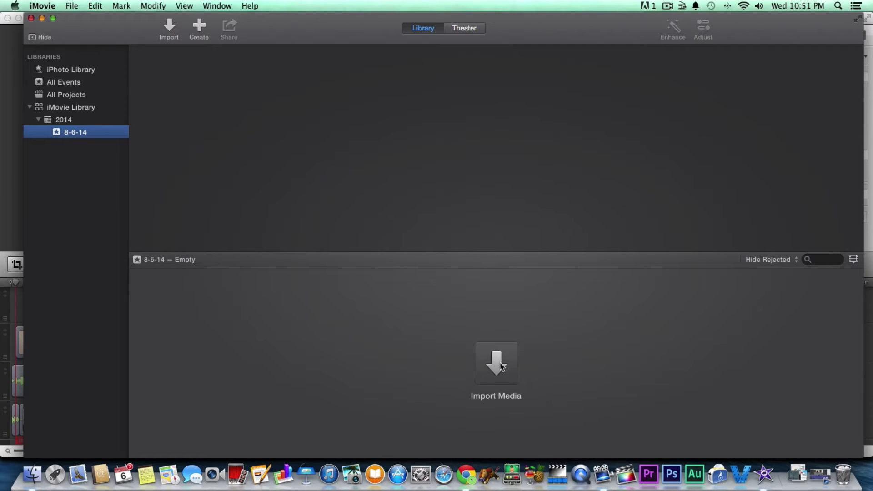
Import the movie file devin_test-mic.mp4 from the Desktop into the 8-6-14 event.
click(492, 362)
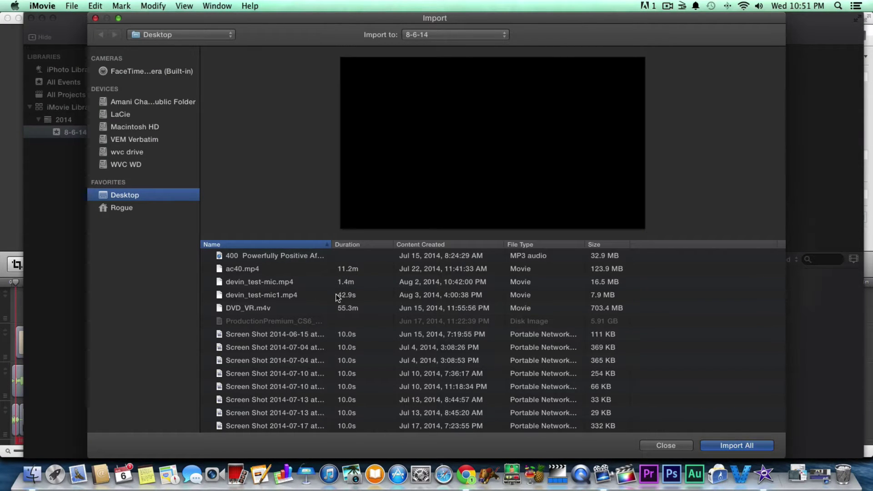
scroll(338, 298, down, 2)
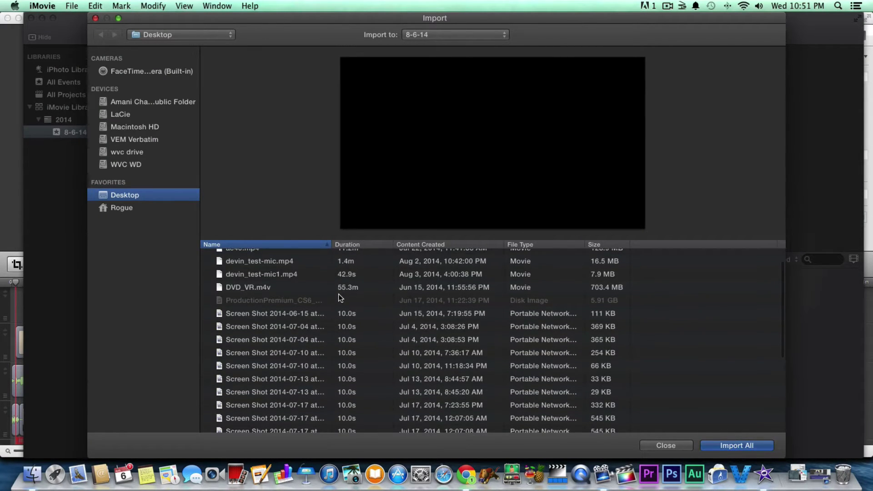
scroll(339, 294, down, 5)
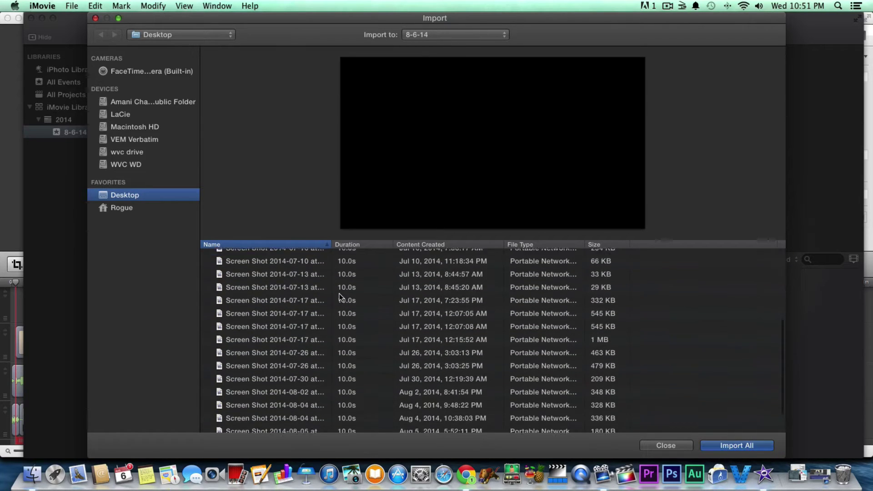
scroll(318, 291, up, 5)
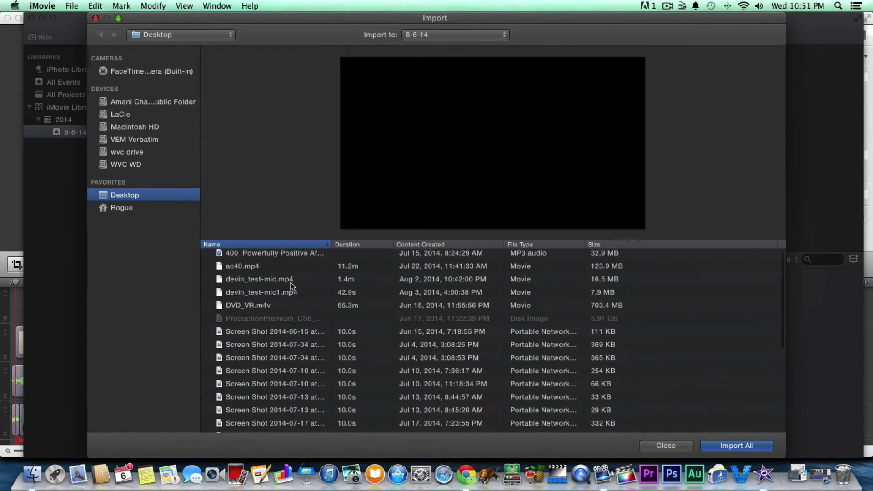
click(283, 281)
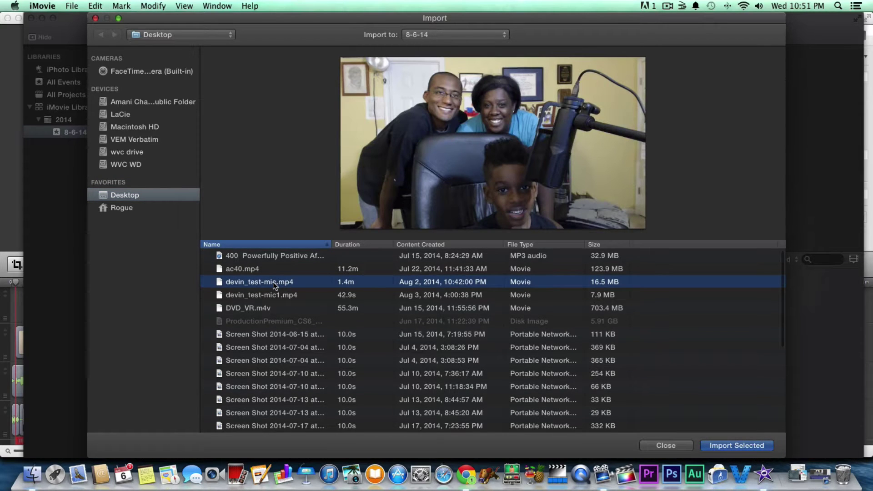
scroll(273, 282, down, 1)
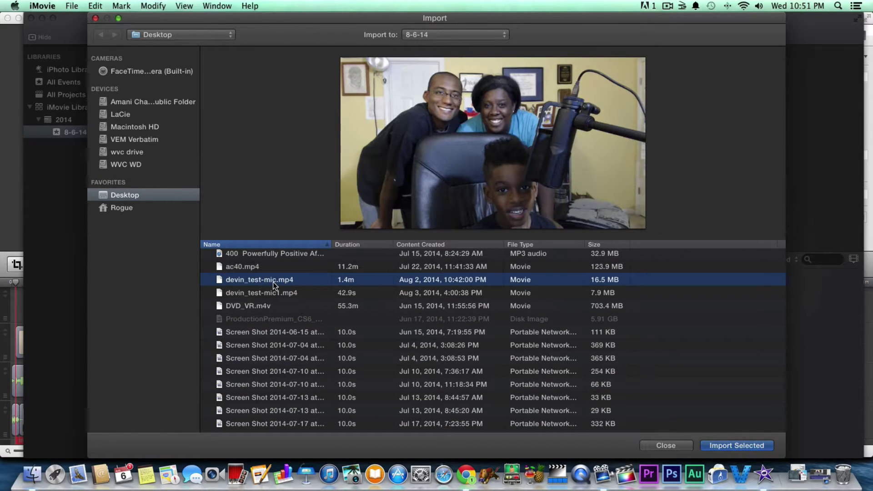
key(Return)
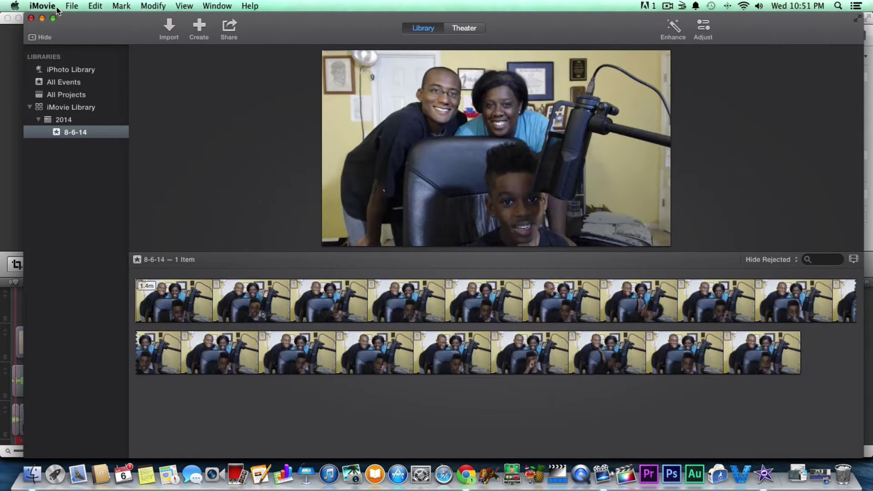
Create a new event in the iMovie Library.
click(71, 7)
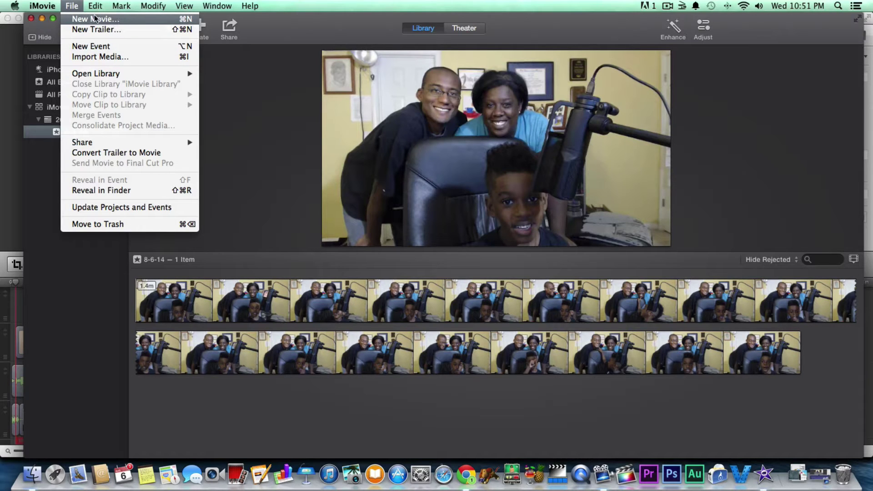
click(334, 105)
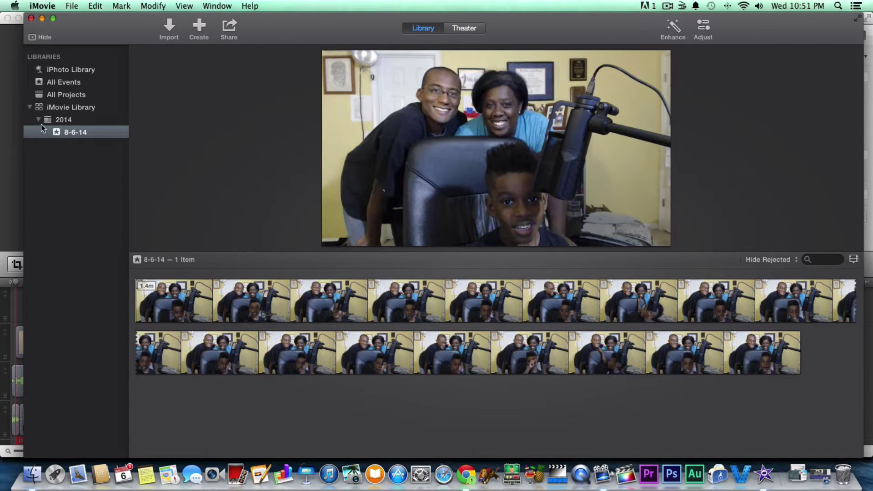
click(71, 6)
click(81, 46)
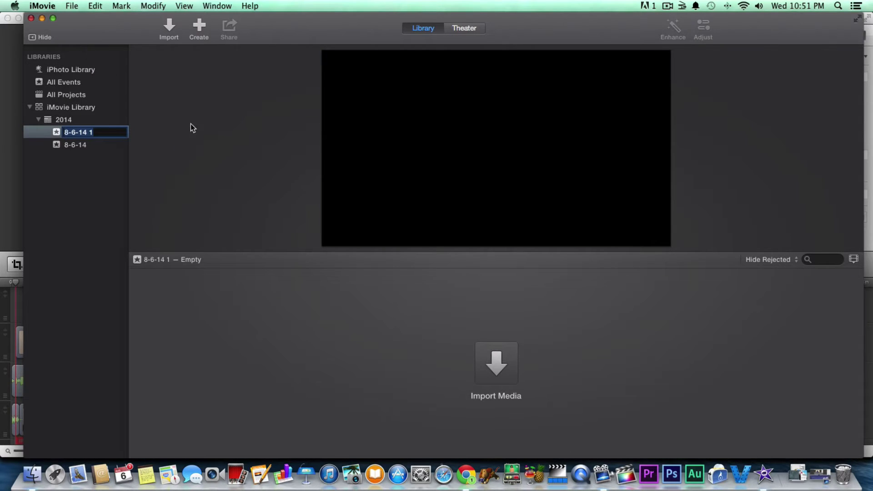
Delete the newly added empty event from the library.
right_click(58, 133)
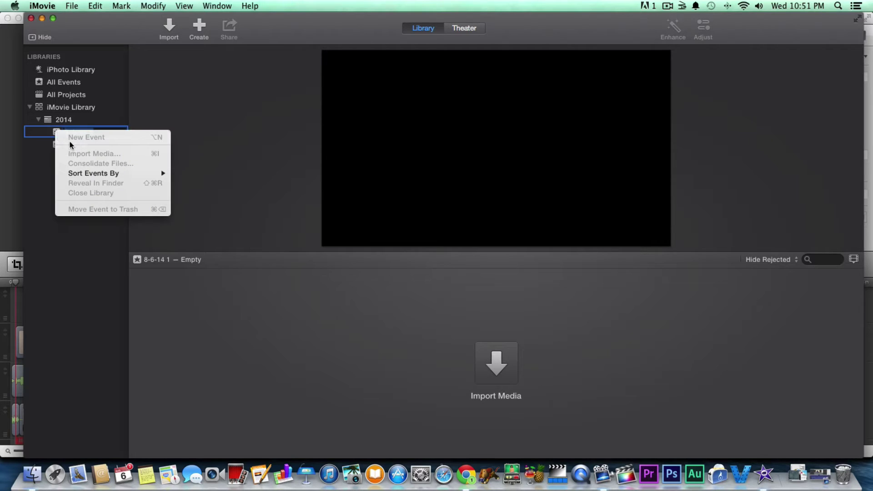
click(210, 191)
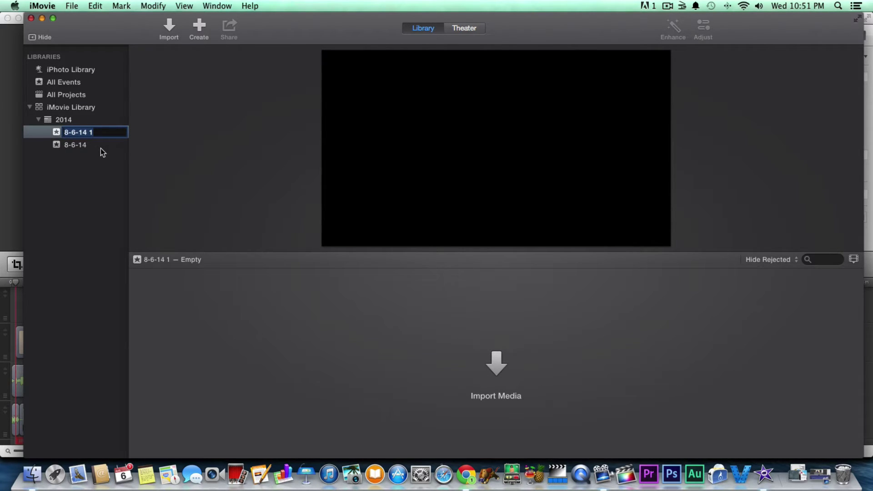
key(BackSpace)
key(Escape)
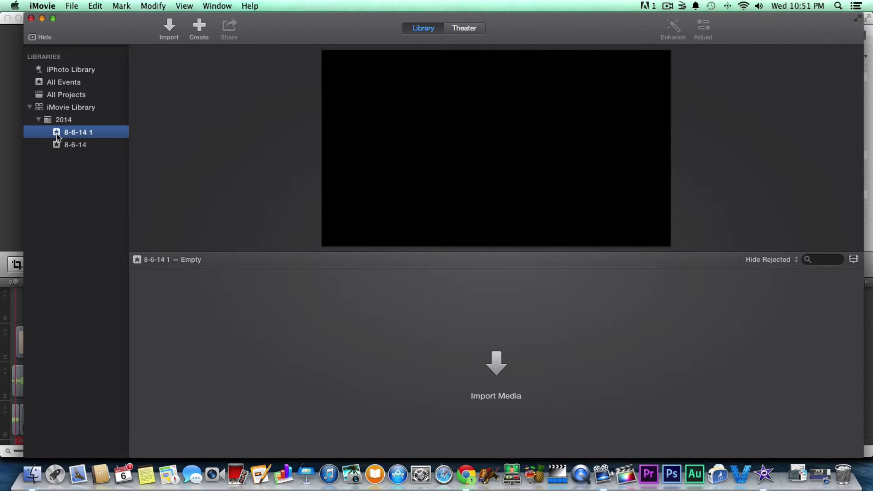
right_click(57, 136)
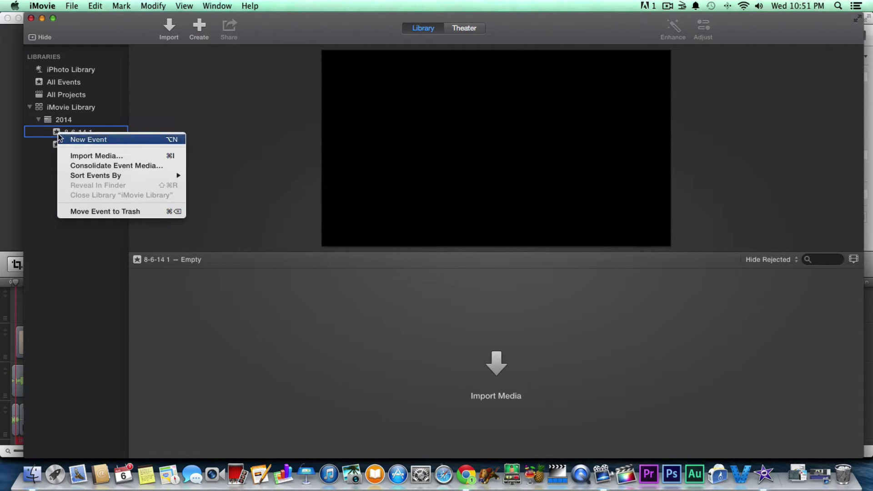
click(115, 212)
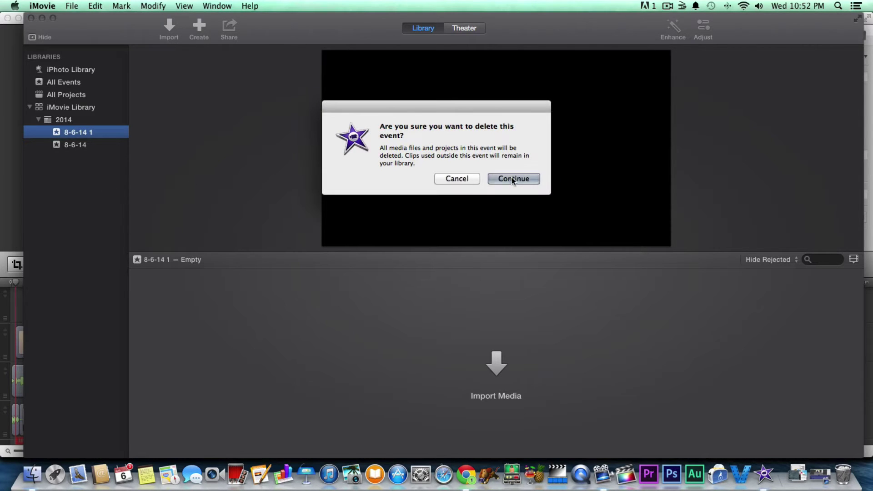
click(512, 177)
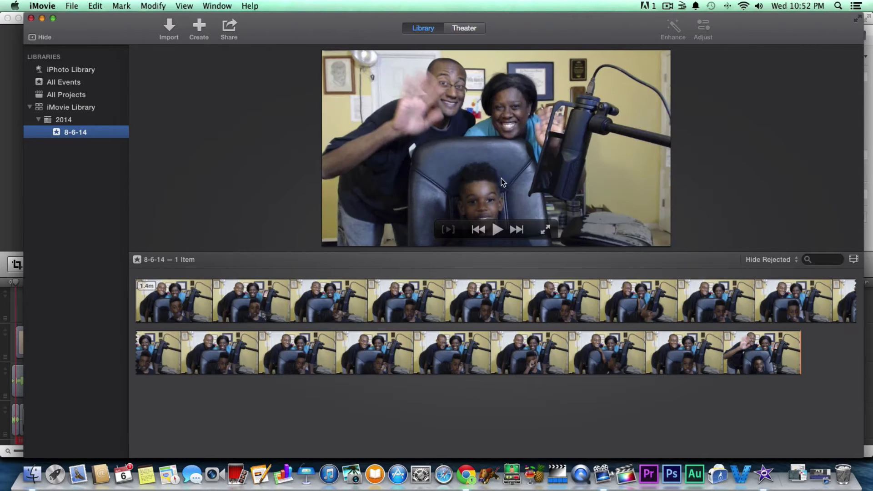
Create a new movie named My Movie with No Theme in the 8-6-14 event.
click(72, 6)
click(87, 19)
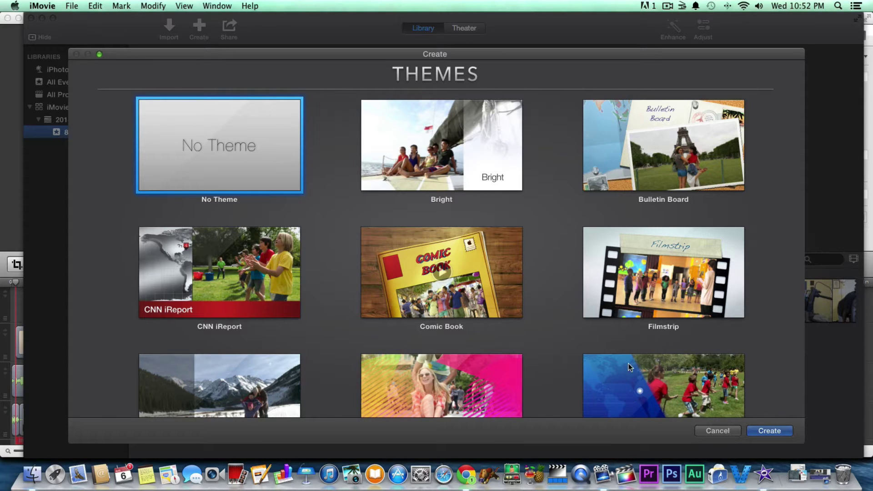
click(778, 432)
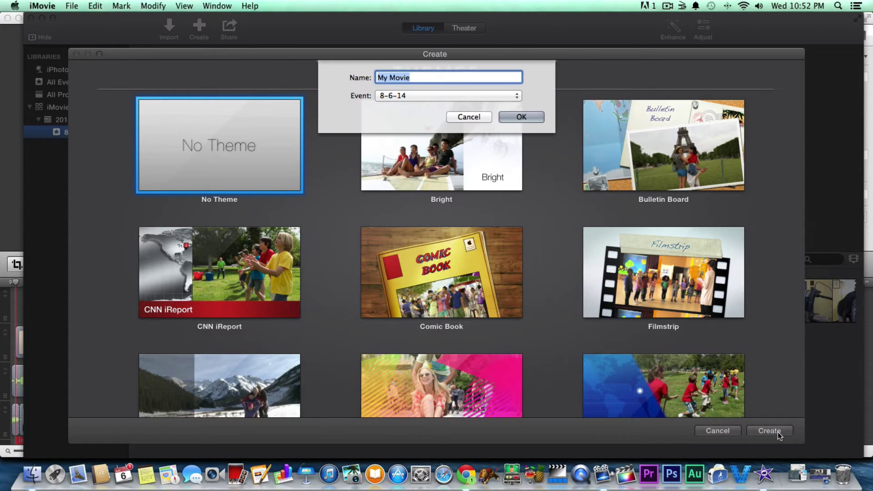
click(534, 119)
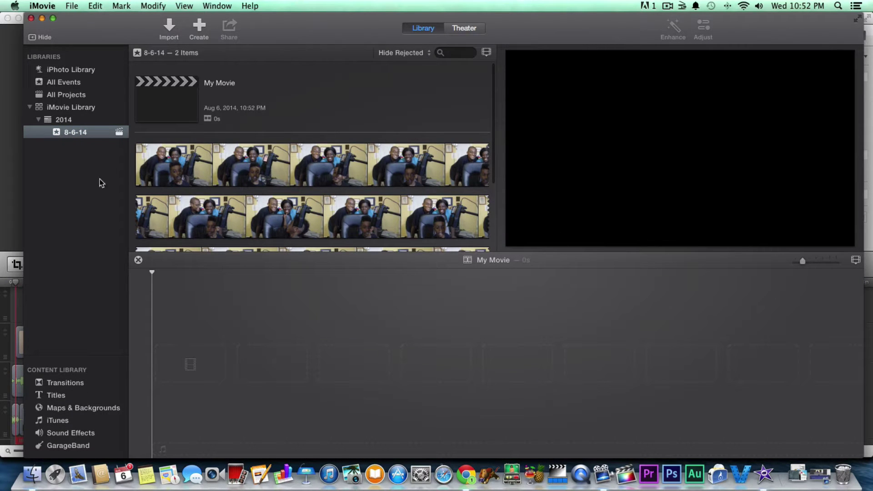
click(593, 354)
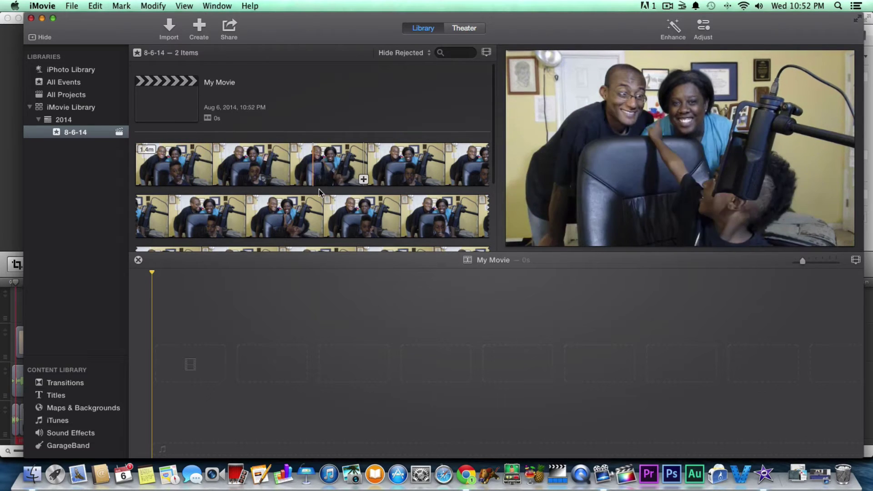
Select the imported clip except for its very end and add that range to the My Movie timeline.
scroll(343, 205, down, 1)
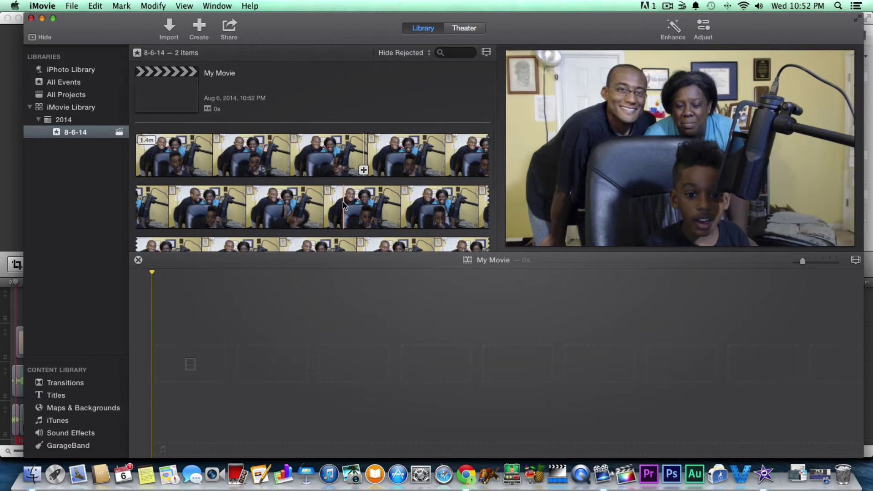
key(XF86AudioRaiseVolume)
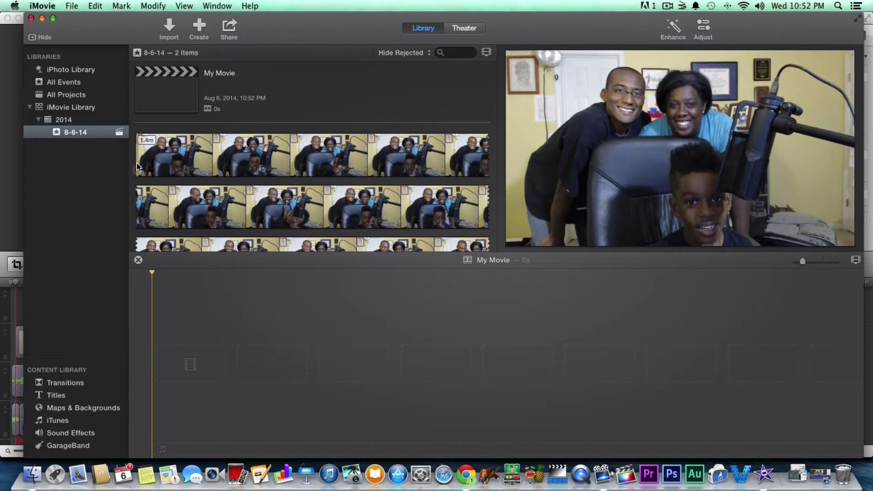
click(150, 162)
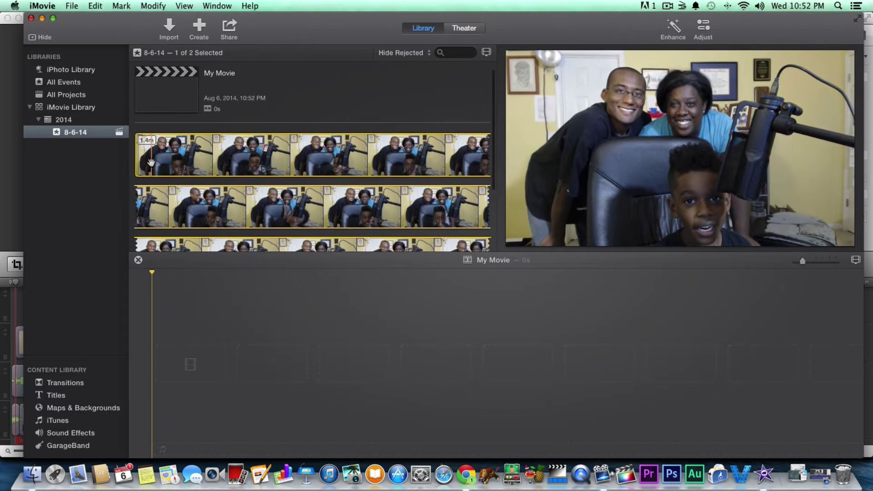
scroll(291, 205, down, 3)
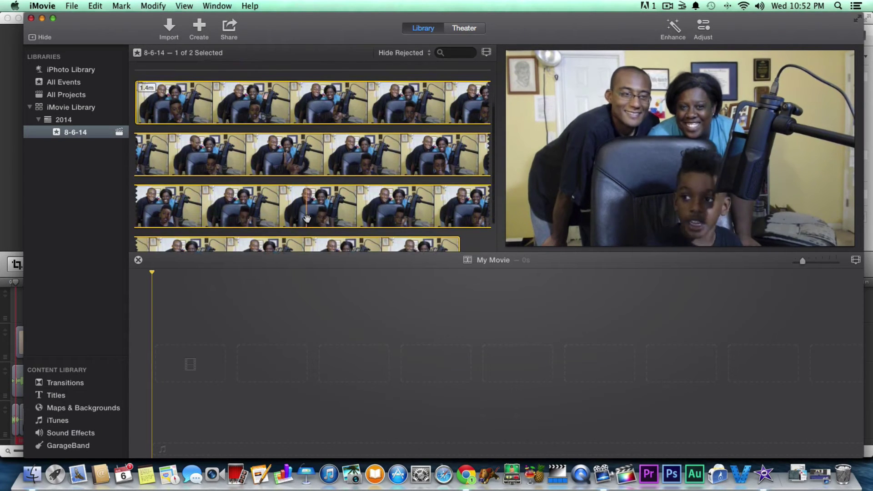
drag(462, 249, 431, 250)
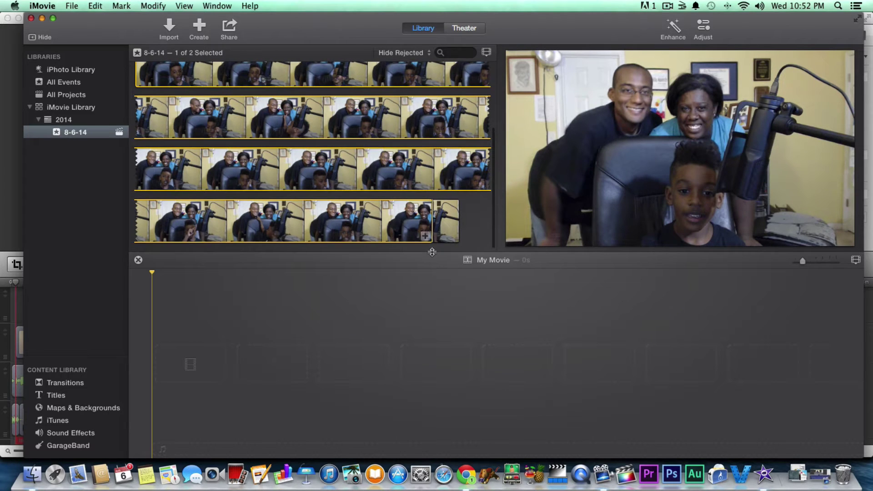
scroll(282, 82, up, 1)
drag(283, 77, 198, 325)
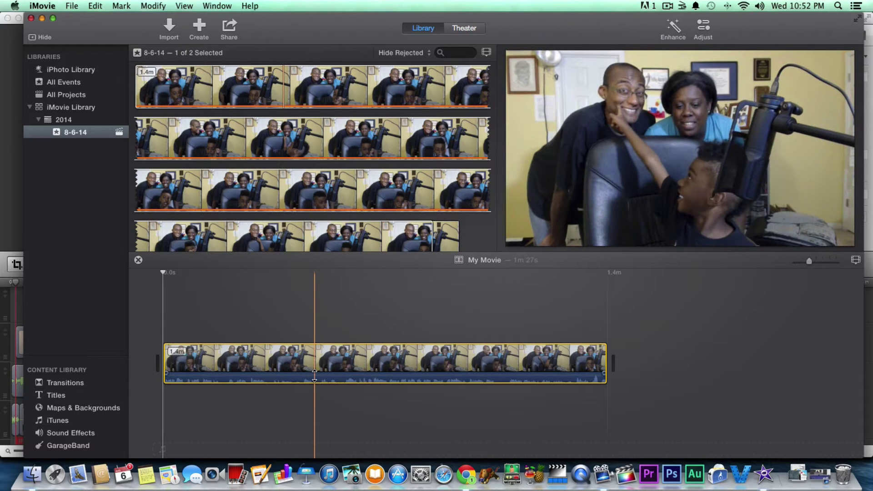
Raise the audio volume of the timeline clip and place the playhead near its start.
drag(317, 377, 317, 367)
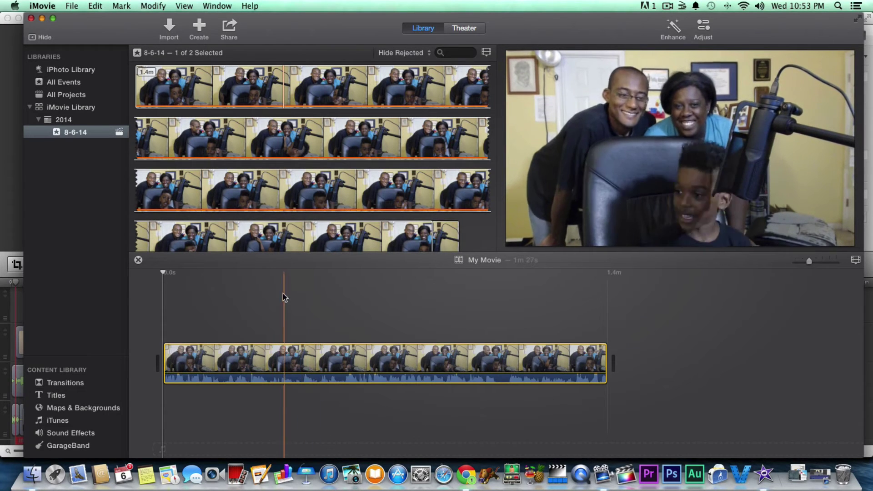
click(176, 272)
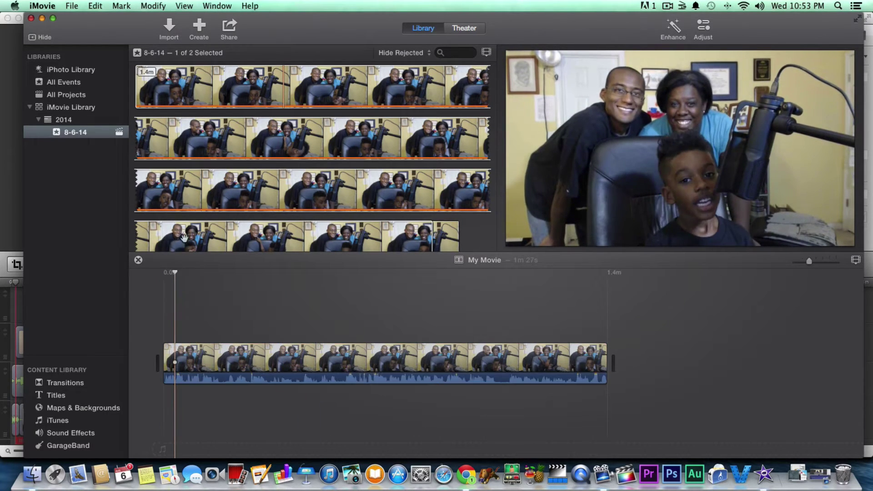
click(95, 5)
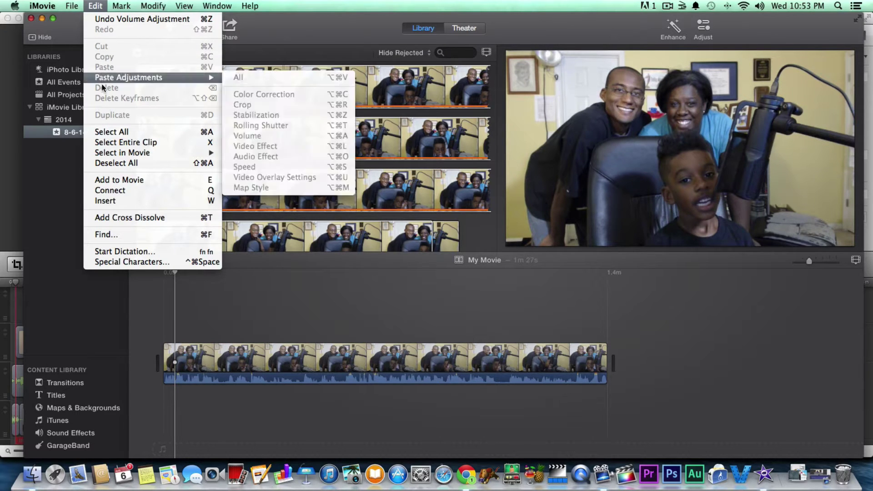
mouse_move(112, 5)
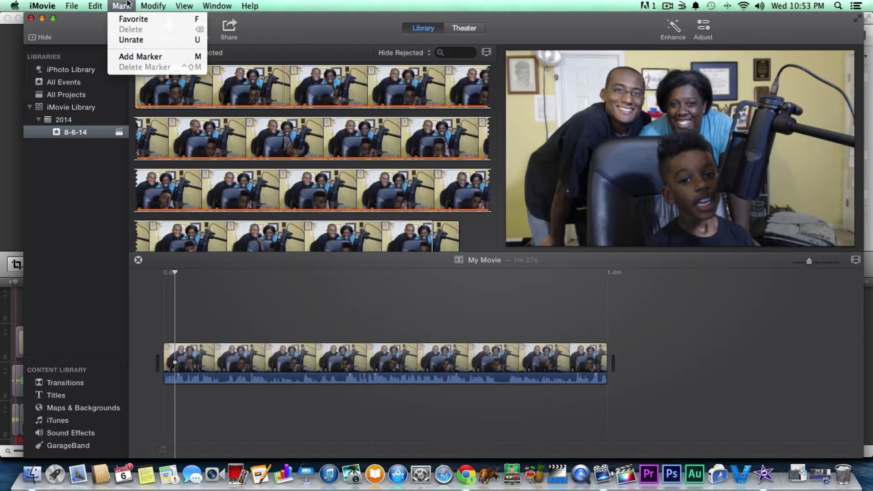
mouse_move(146, 3)
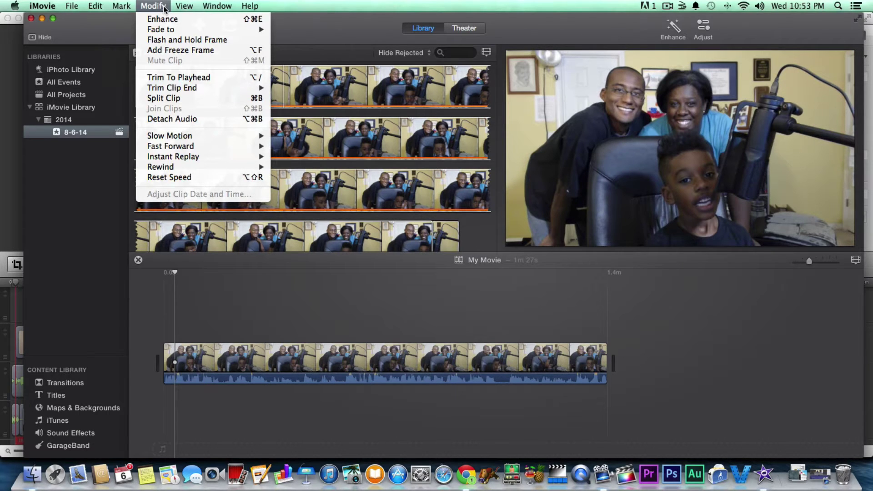
mouse_move(184, 6)
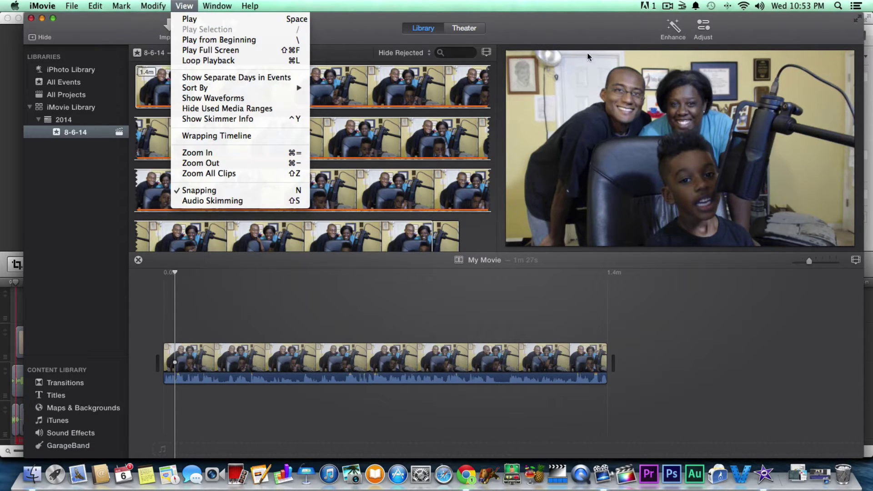
Show the clip adjustment controls and view the noise reduction, equalizer and volume settings.
click(705, 32)
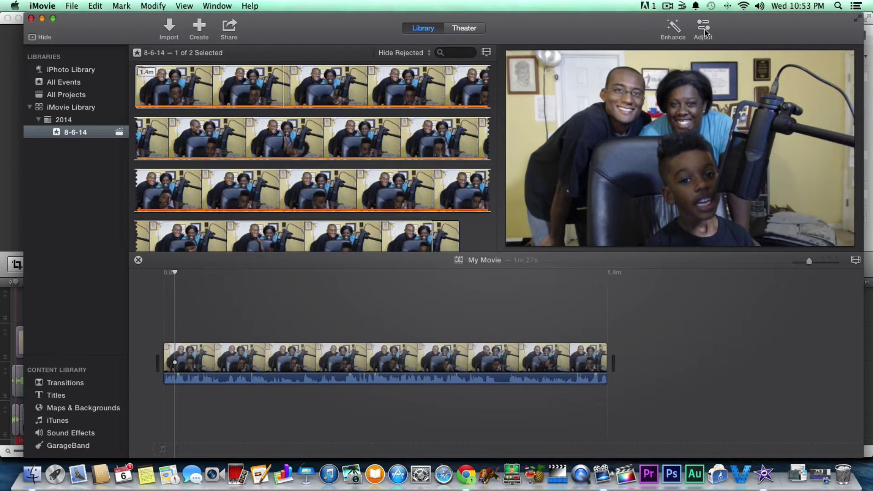
click(706, 32)
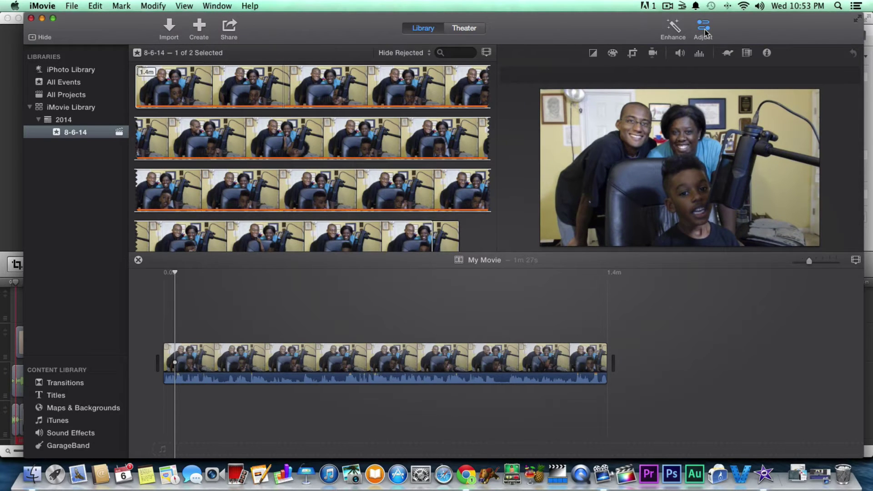
click(699, 55)
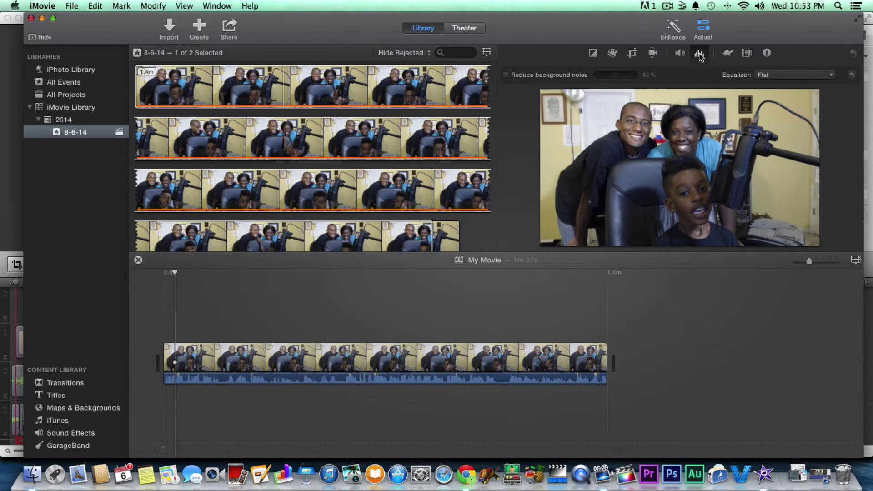
click(682, 55)
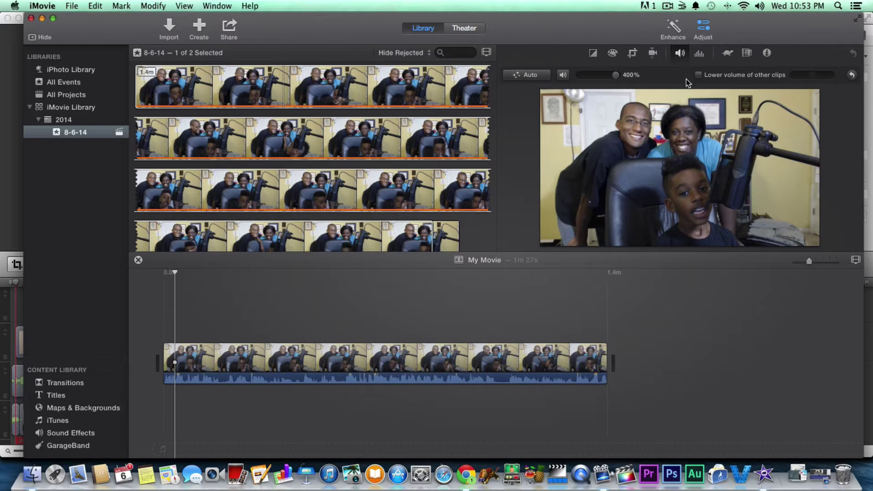
Play the end of the source clip in the 8-6-14 event to review its unused tail.
mouse_move(648, 142)
click(347, 238)
scroll(347, 237, down, 2)
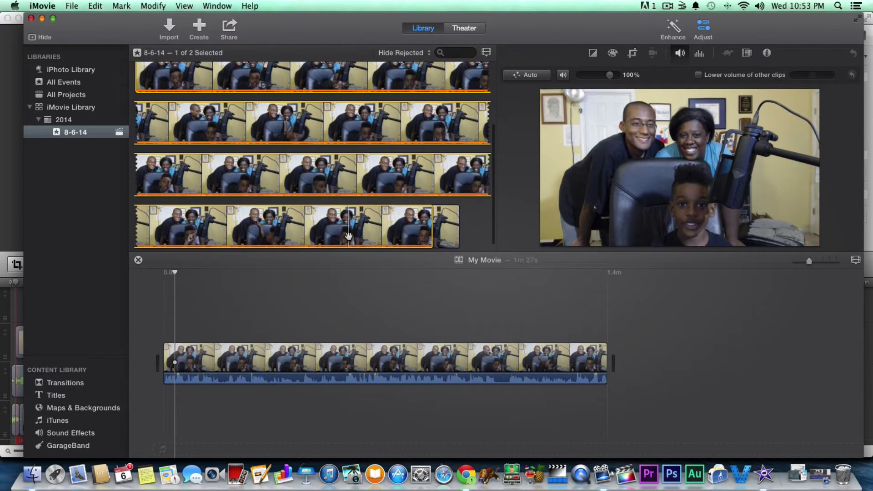
key(space)
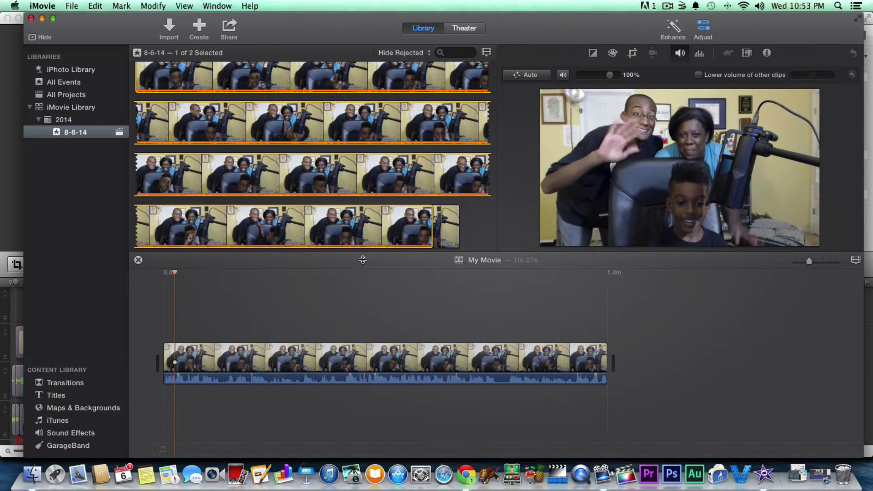
key(space)
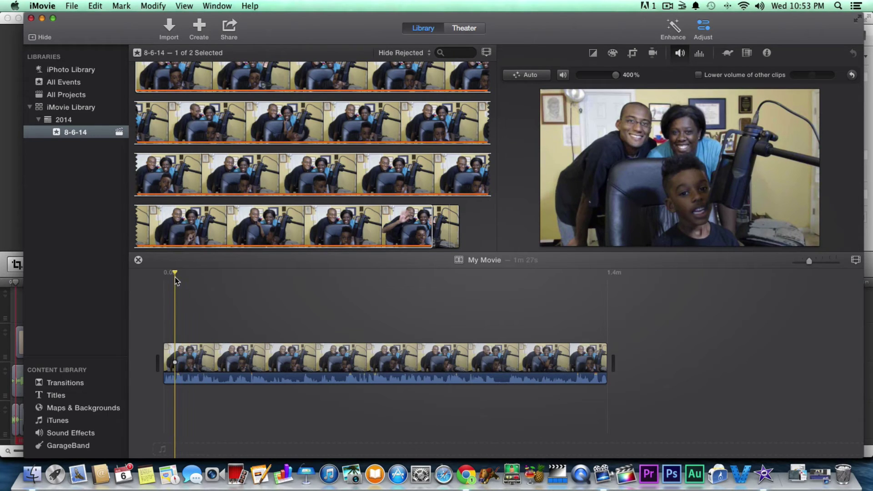
Move the playhead to the start of the My Movie timeline and preview the first seconds of the clip.
drag(175, 273, 164, 274)
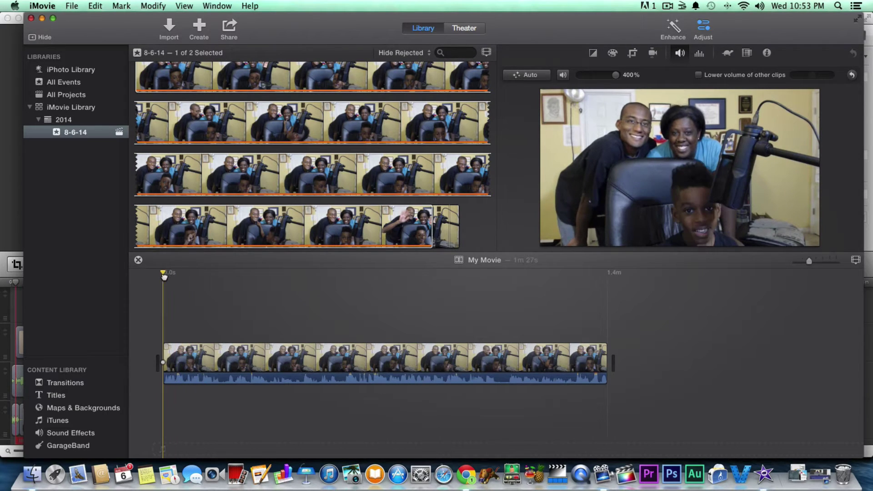
key(space)
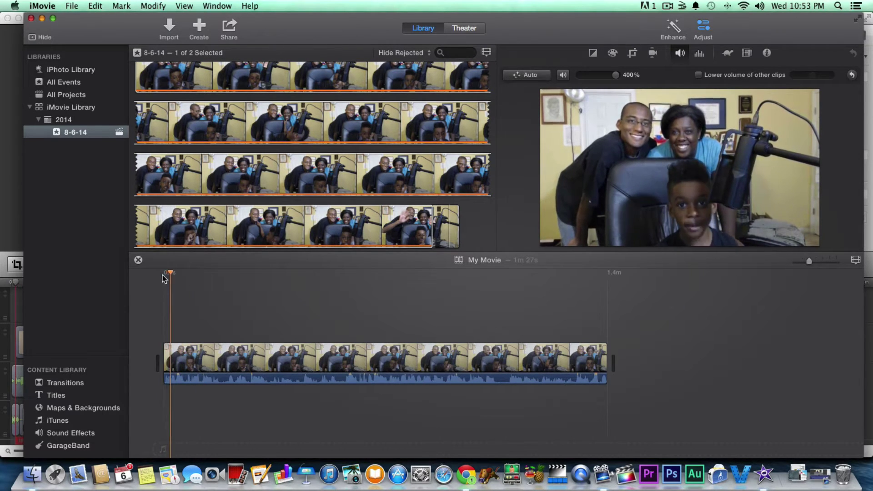
key(space)
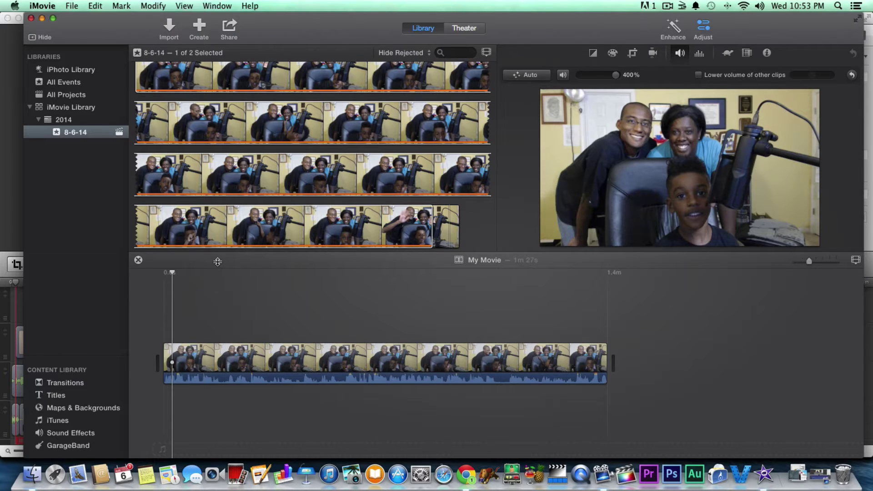
click(237, 221)
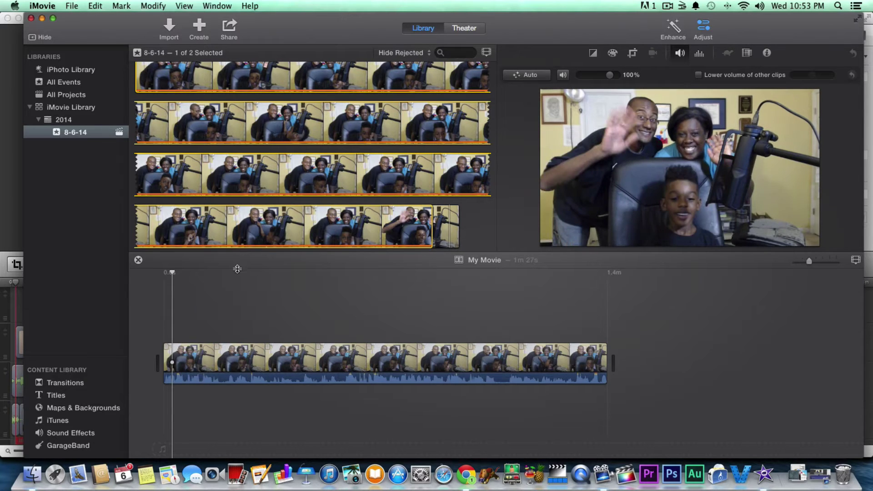
click(172, 275)
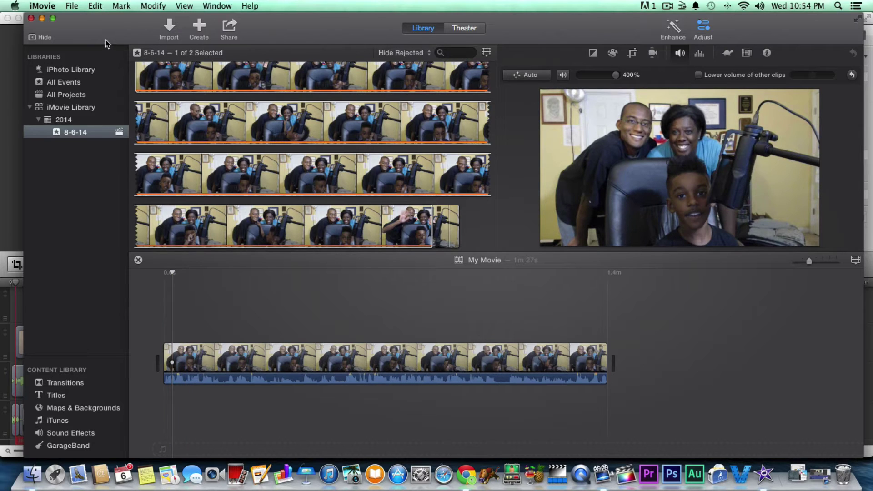
Start a media import into the 8-6-14 event and expand the WebVideoChefs folder on the VEM Verbatim drive.
click(171, 28)
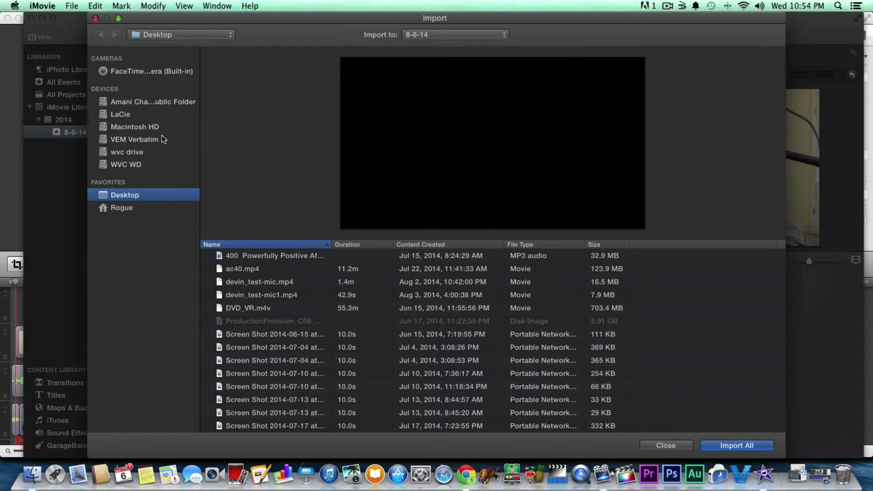
click(150, 144)
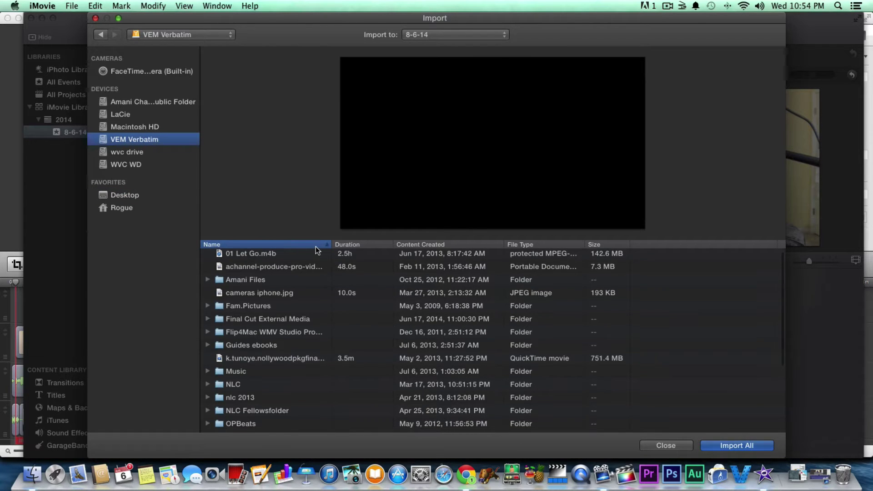
scroll(315, 247, down, 3)
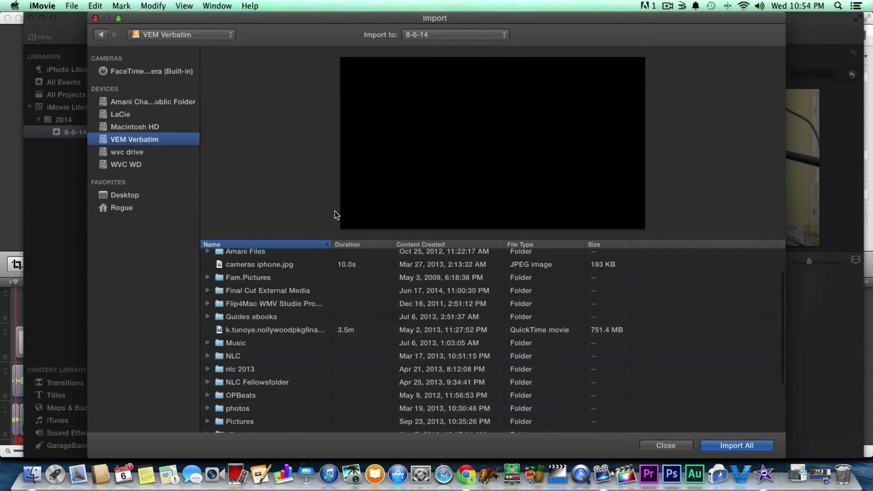
scroll(530, 343, down, 5)
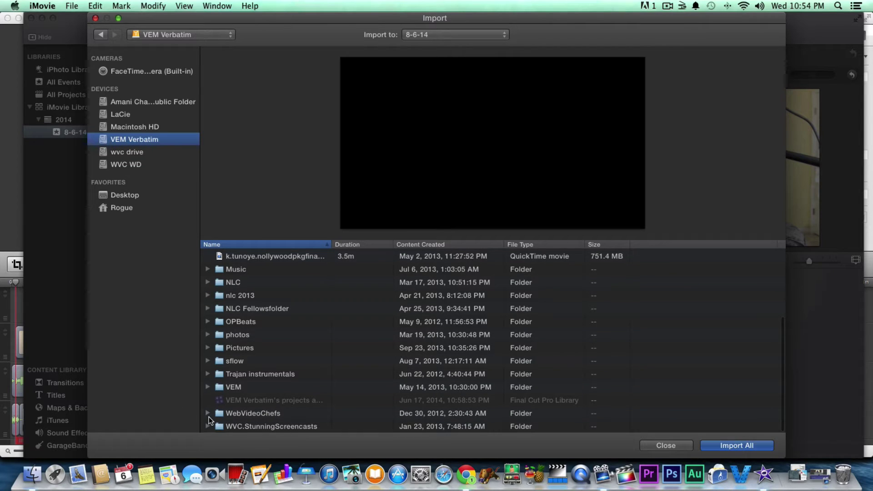
click(209, 417)
scroll(277, 415, down, 5)
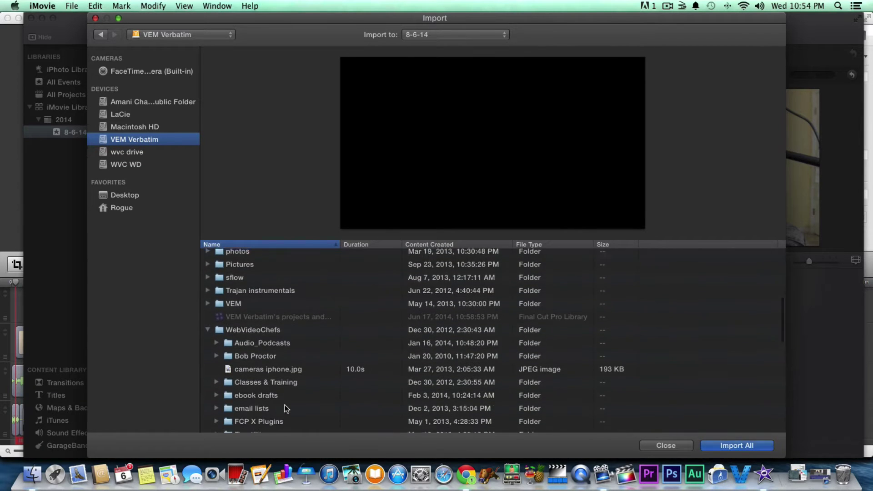
scroll(287, 408, down, 5)
Expand the graphics folder inside WebVideoChefs and find the intro video files in it.
click(234, 380)
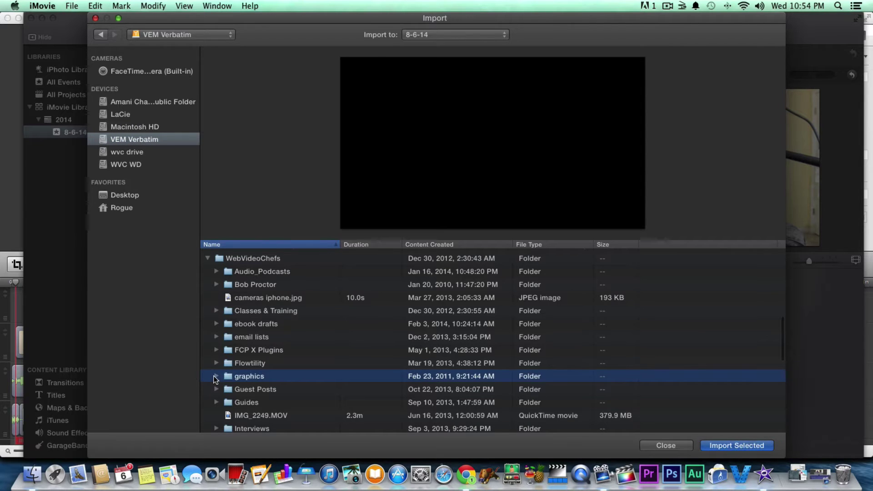
click(216, 376)
scroll(340, 397, down, 10)
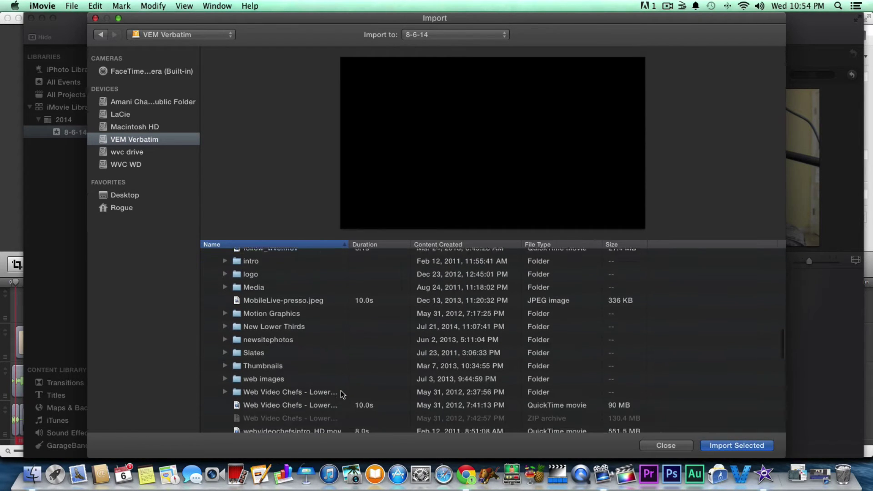
scroll(340, 391, down, 8)
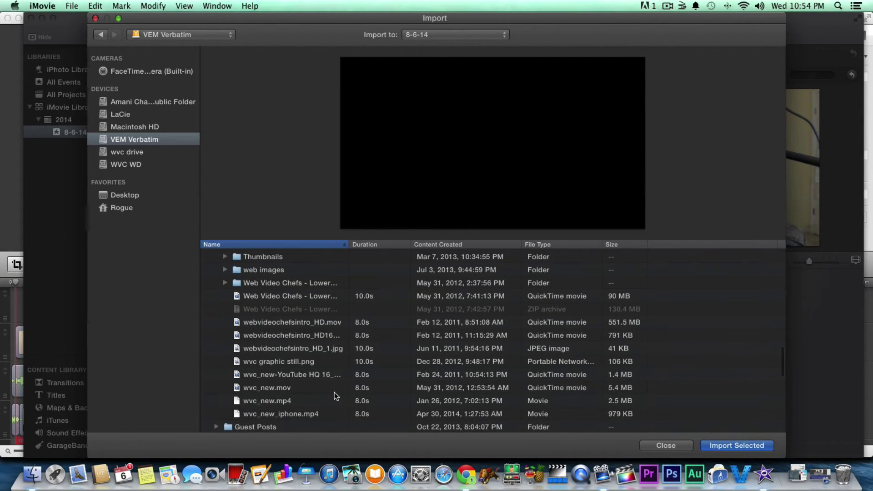
scroll(332, 399, down, 2)
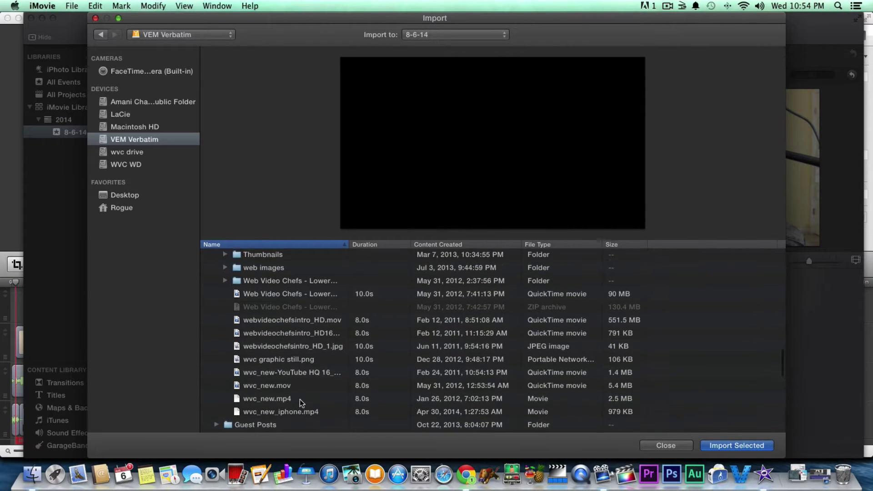
Preview the wvc_new intro files and import wvc_new.mov into the 8-6-14 event.
click(277, 352)
click(264, 374)
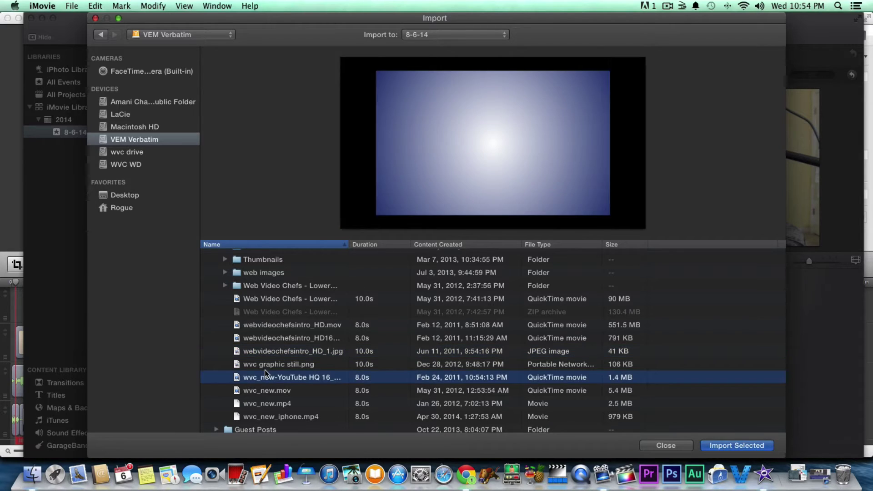
click(279, 392)
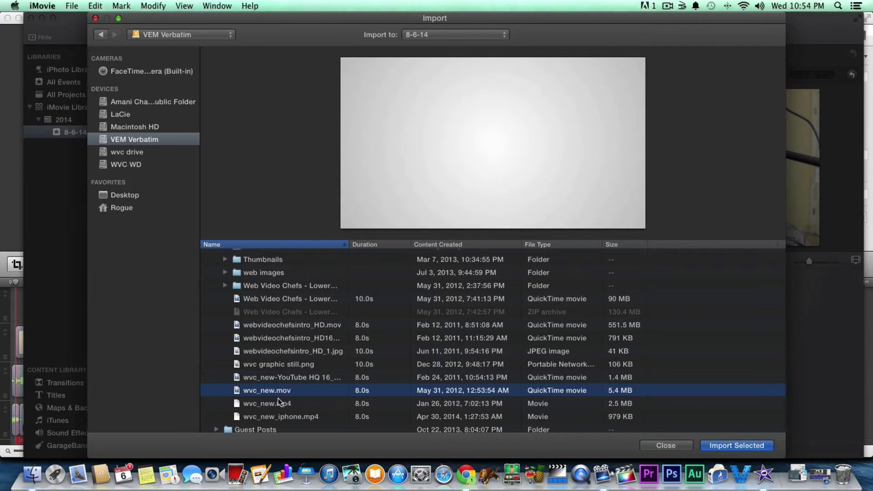
click(282, 406)
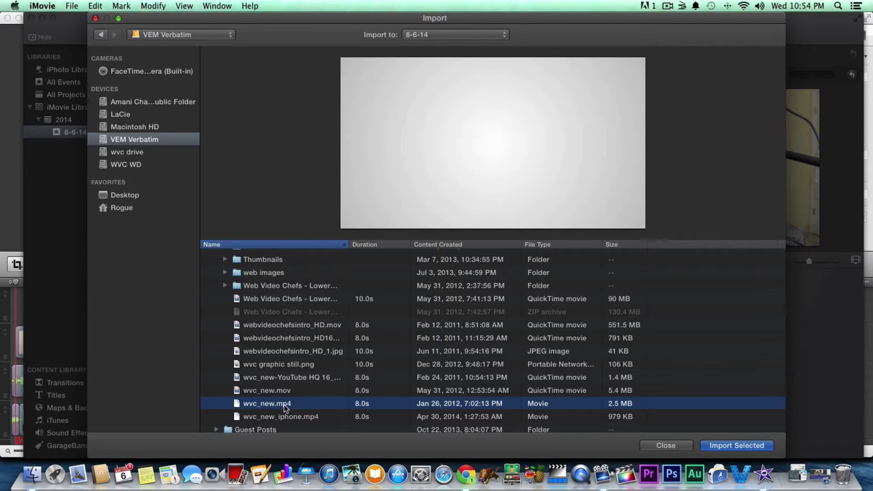
scroll(284, 405, up, 1)
click(285, 396)
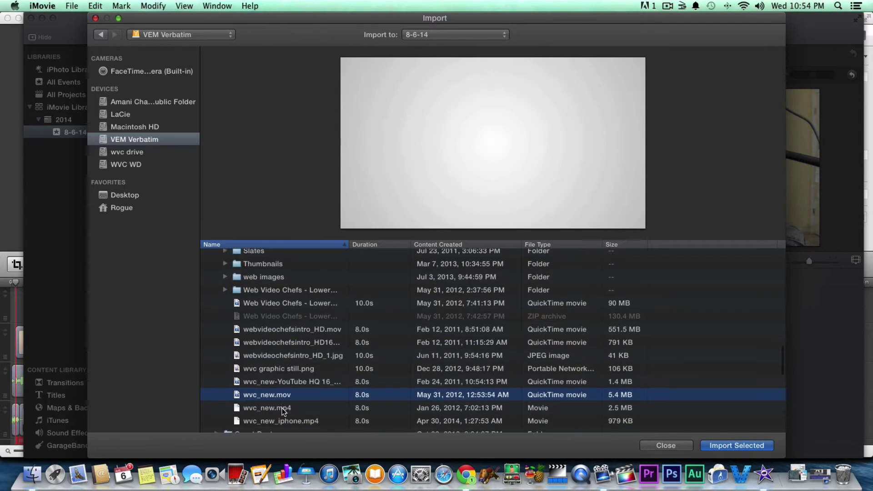
Add the entire 8-second intro clip to the end of the My Movie timeline and again at its beginning.
scroll(288, 404, up, 1)
scroll(286, 400, up, 1)
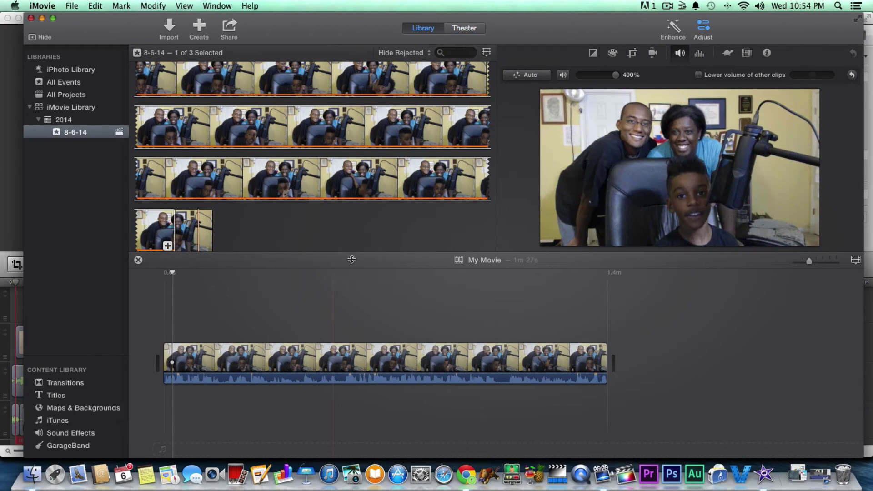
scroll(343, 237, up, 2)
scroll(344, 233, up, 3)
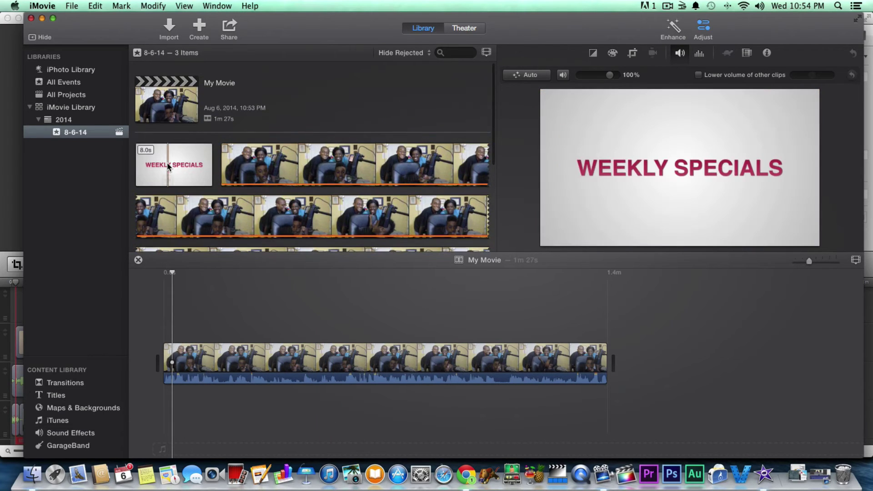
drag(167, 165, 212, 166)
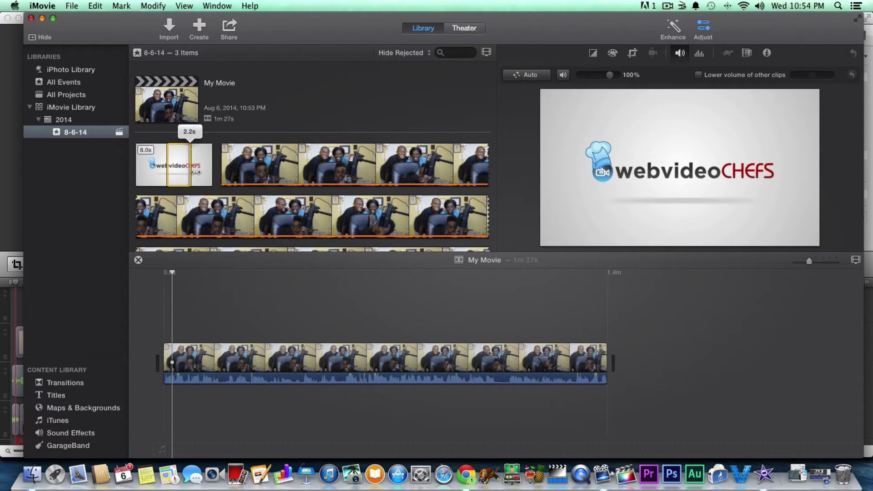
click(156, 168)
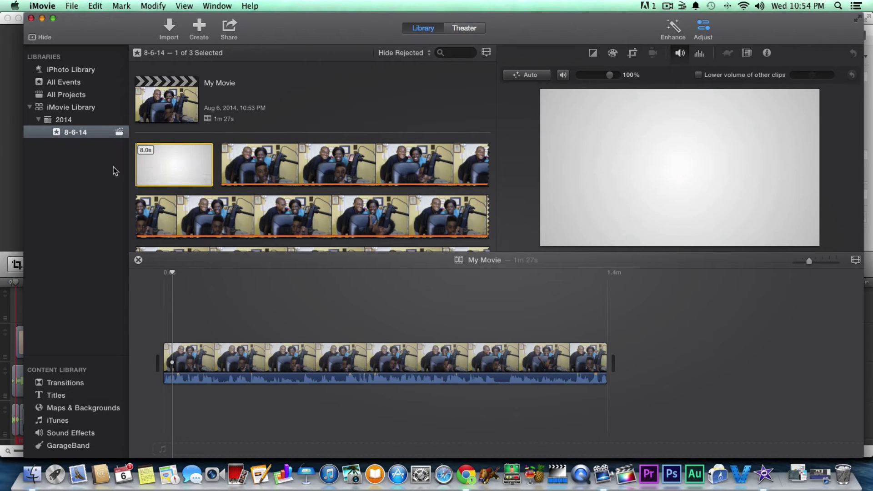
drag(376, 260, 607, 364)
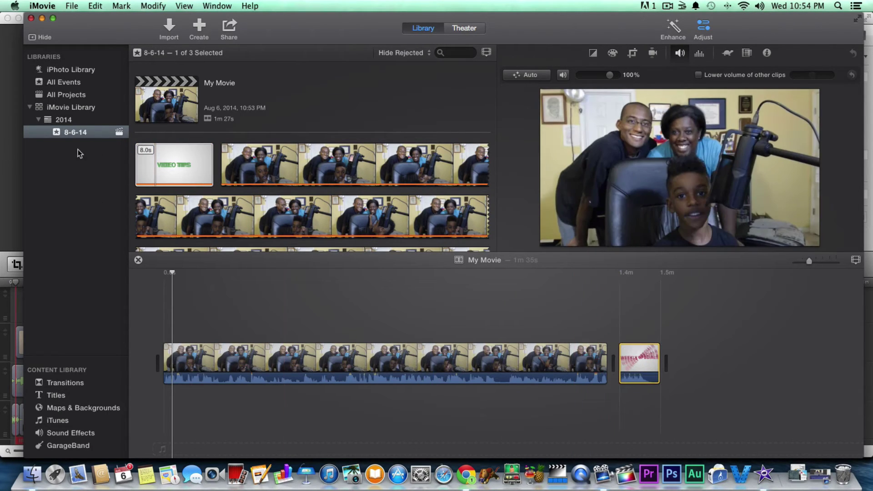
click(158, 170)
drag(105, 278, 150, 360)
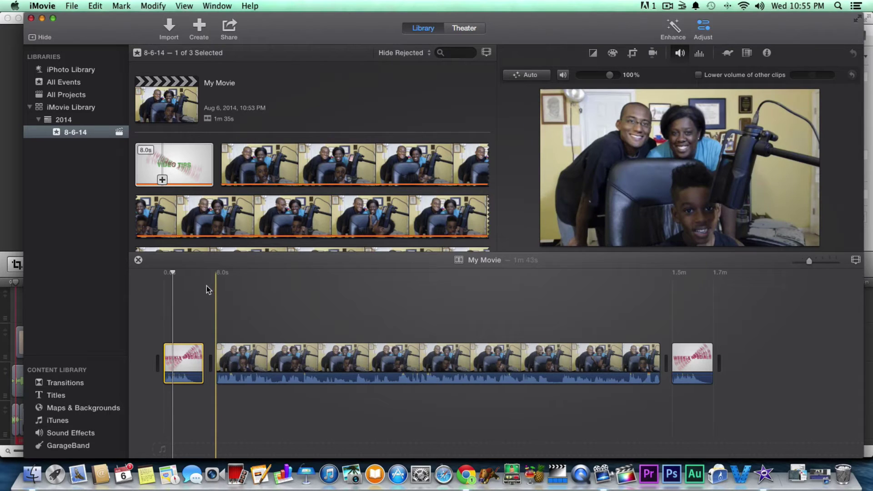
Play the movie from just after the opening intro to check the main clip's volume.
drag(173, 271, 218, 277)
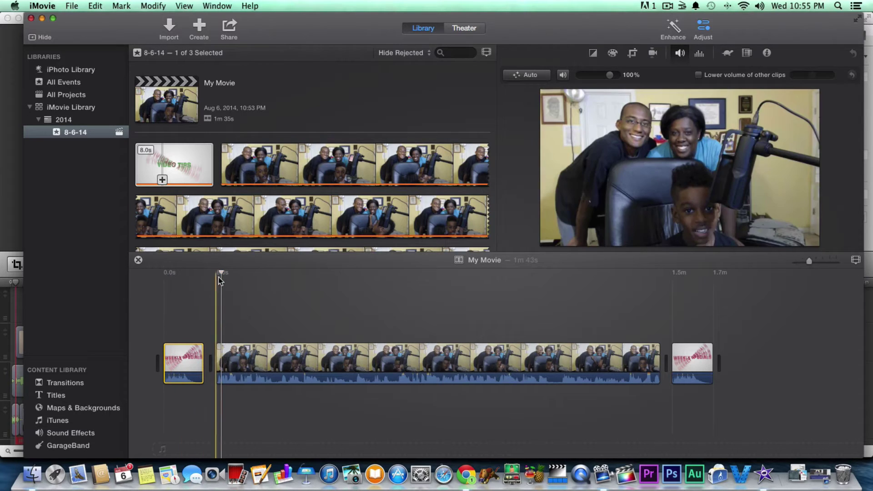
click(220, 274)
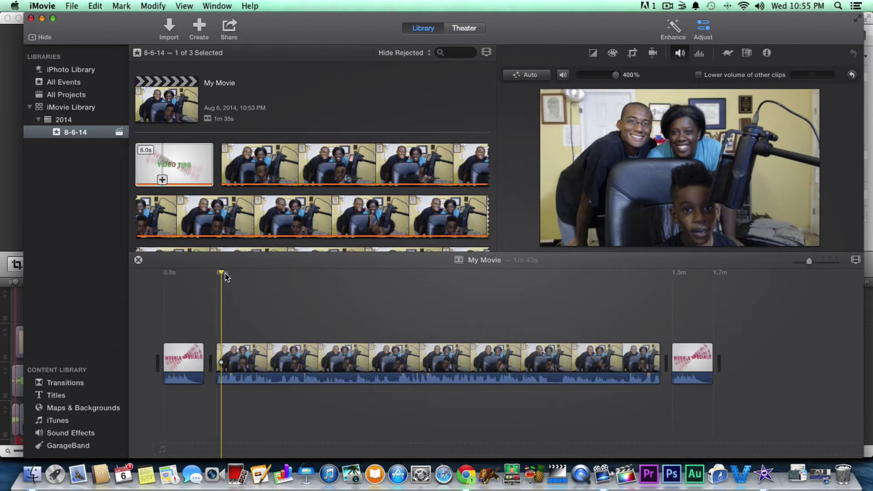
key(space)
scroll(218, 294, right, 1)
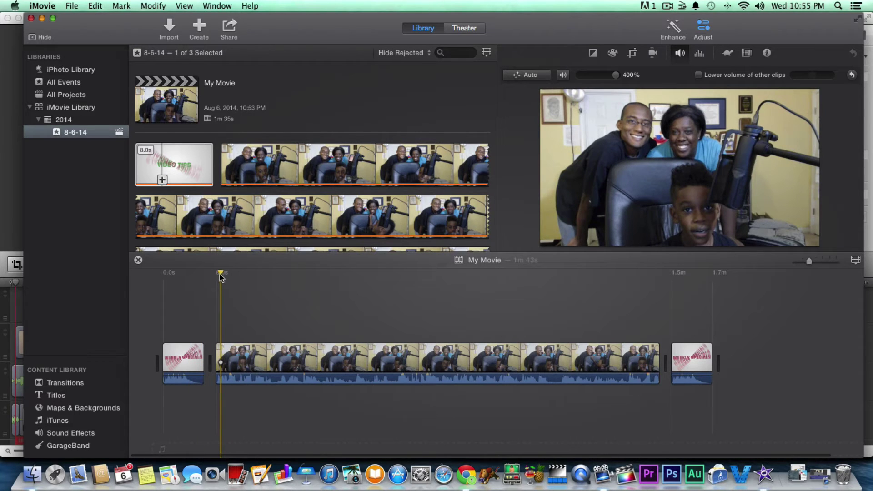
Play the opening intro from the start, set its volume to 50%, and lower the closing intro clip's volume as well.
drag(220, 277, 129, 272)
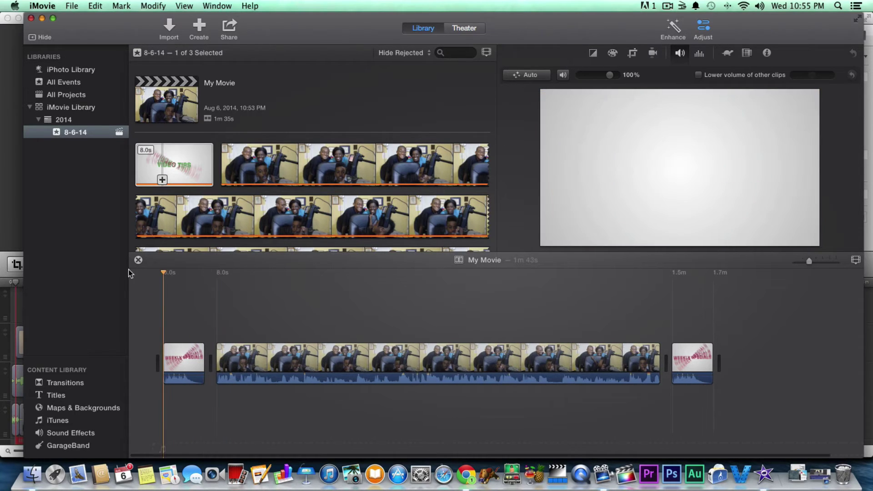
key(space)
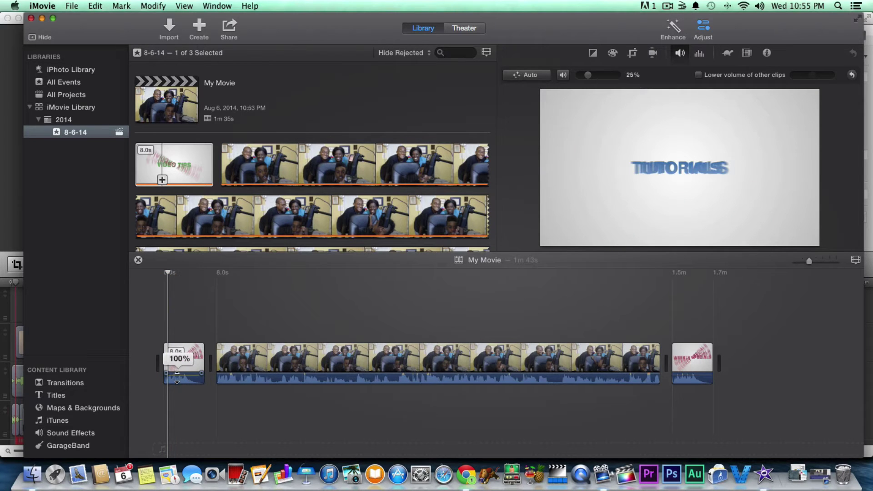
drag(176, 374, 177, 368)
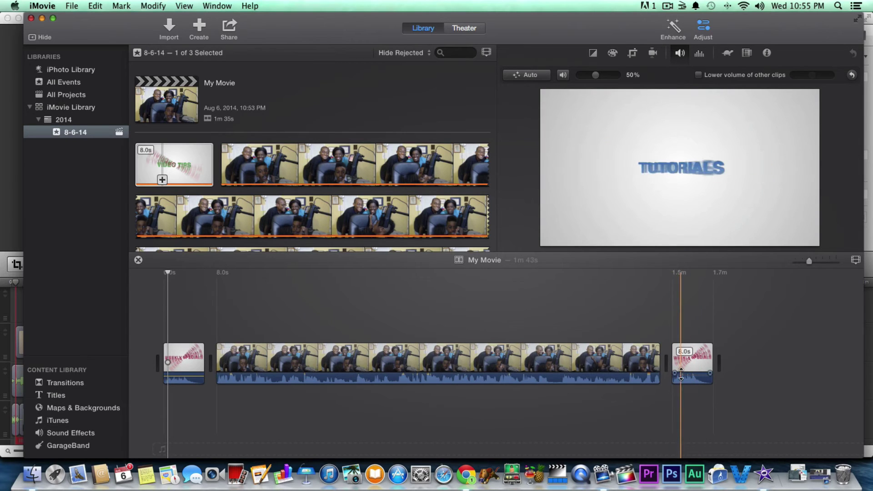
drag(682, 373, 680, 376)
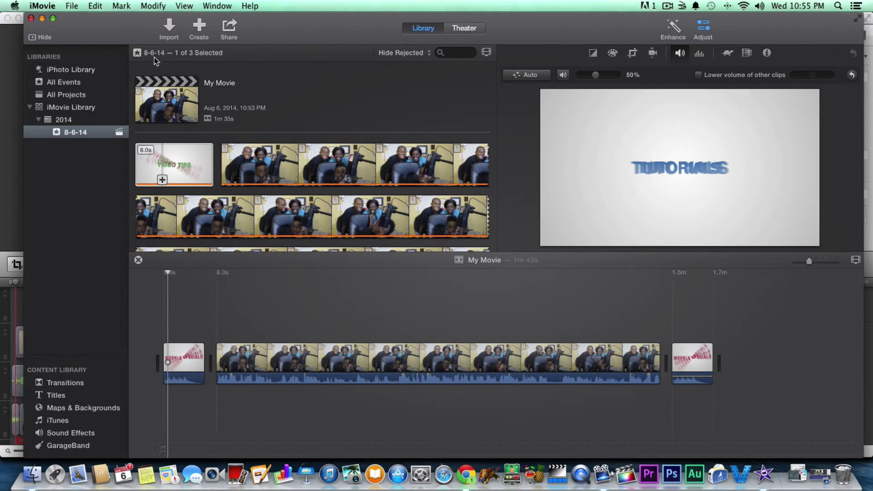
Import amanilowerthird_new.mov from the graphics folder on the VEM Verbatim drive into the 8-6-14 event.
click(166, 27)
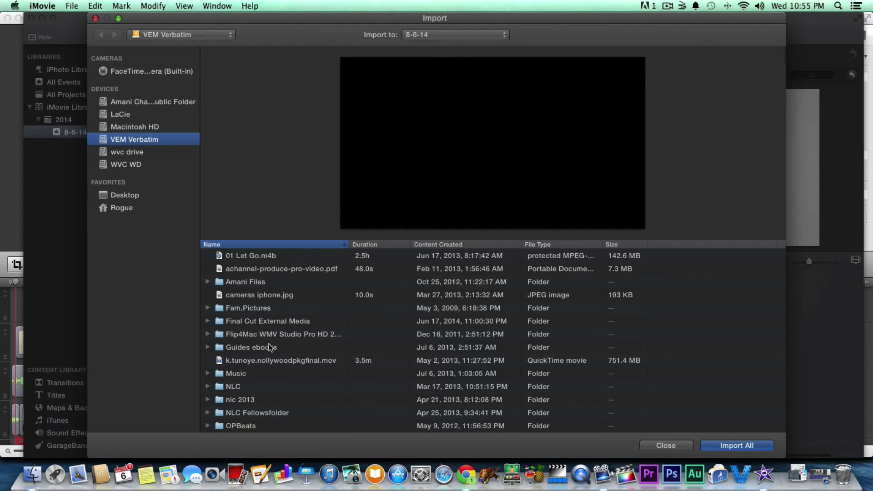
scroll(272, 342, down, 10)
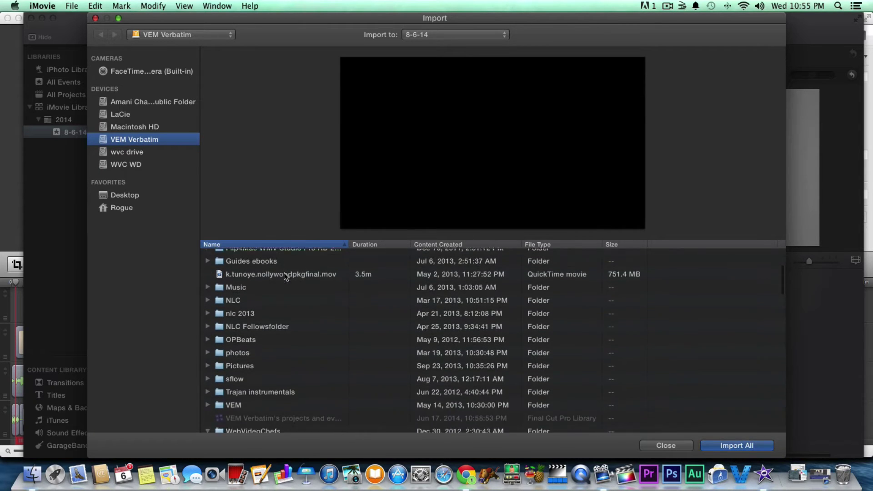
scroll(286, 268, down, 10)
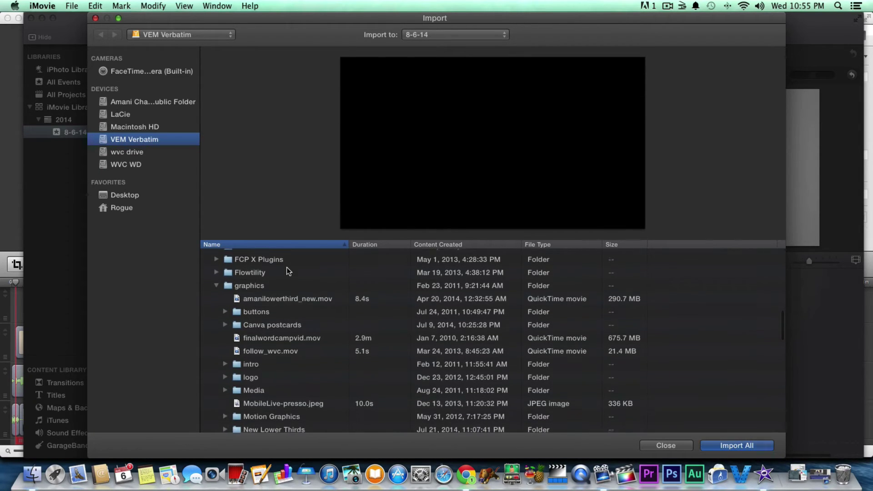
click(242, 296)
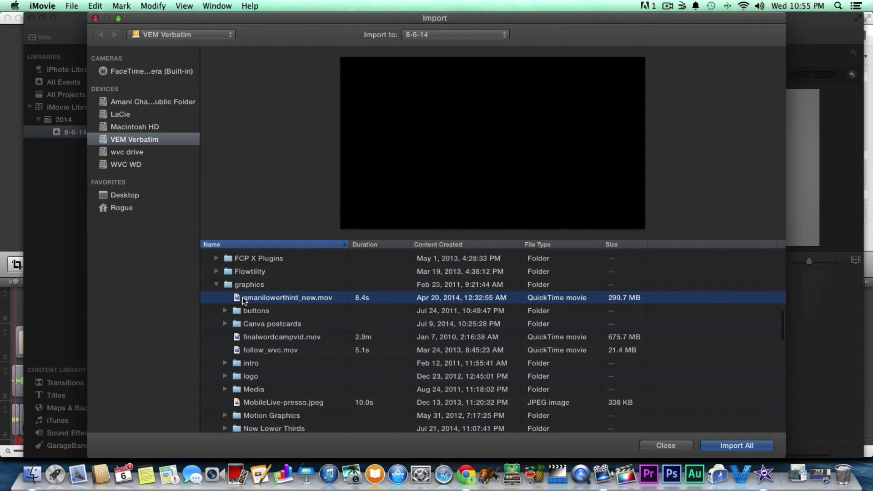
double_click(242, 297)
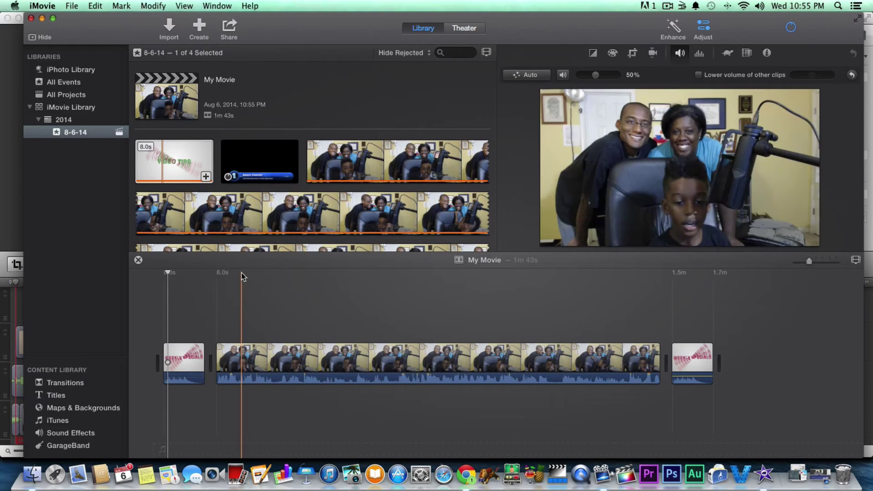
Overlay the entire 8.4-second lower-third clip at the start of the main clip and play the movie from the beginning.
click(226, 164)
scroll(218, 191, down, 2)
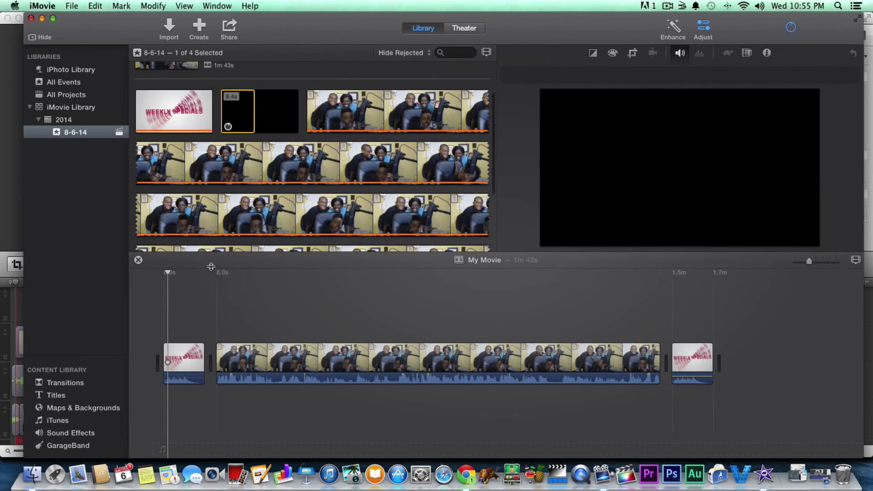
drag(253, 121, 175, 321)
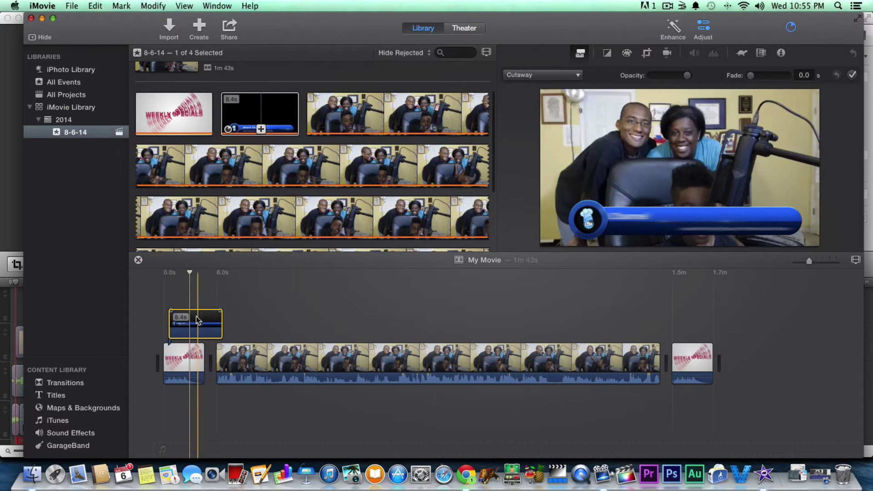
drag(195, 318, 243, 324)
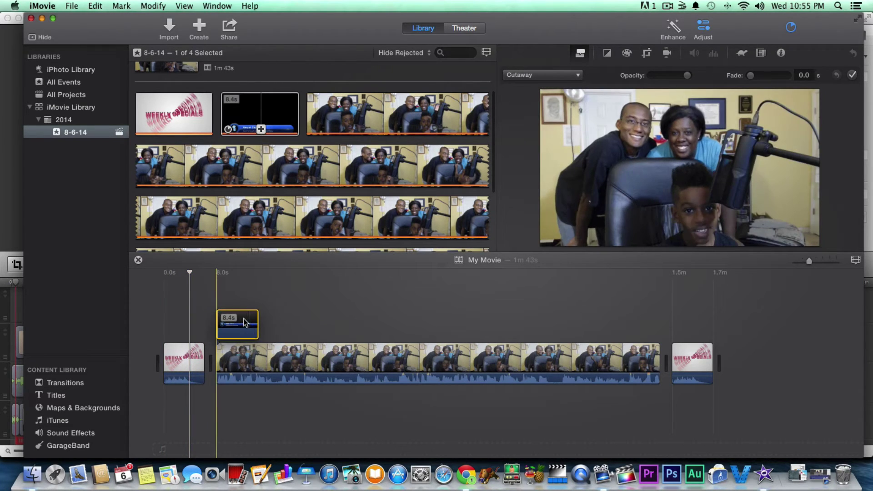
click(188, 274)
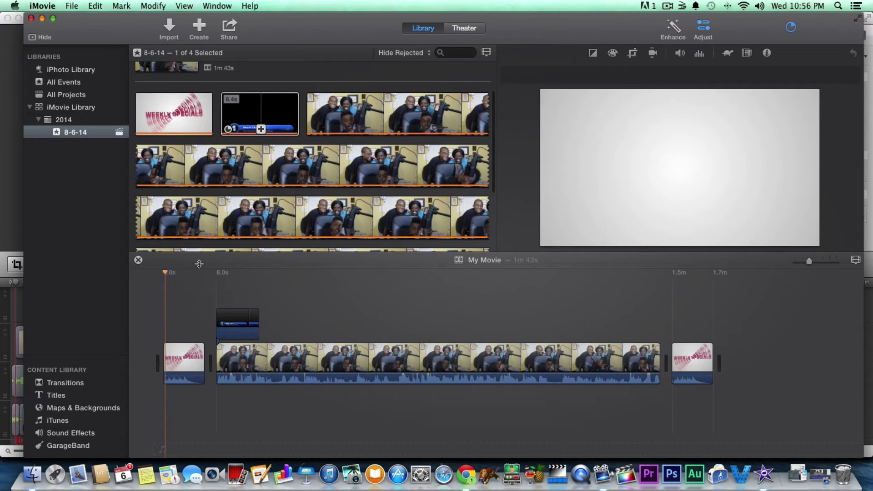
key(space)
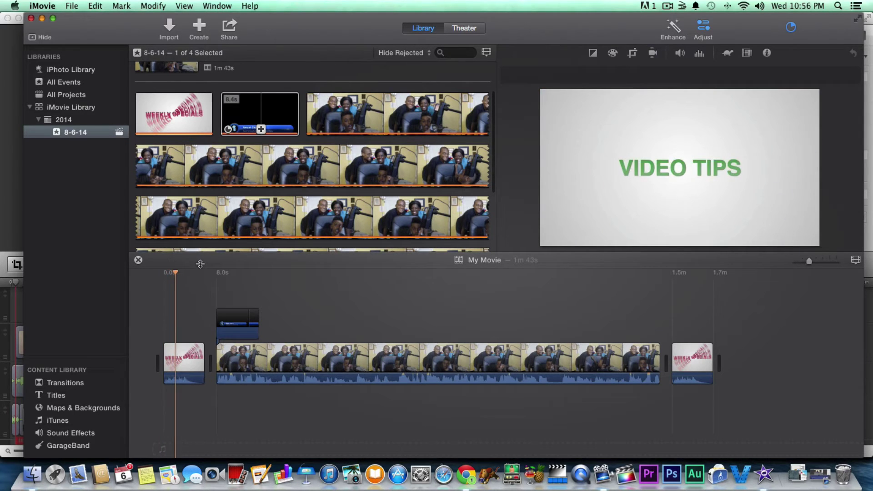
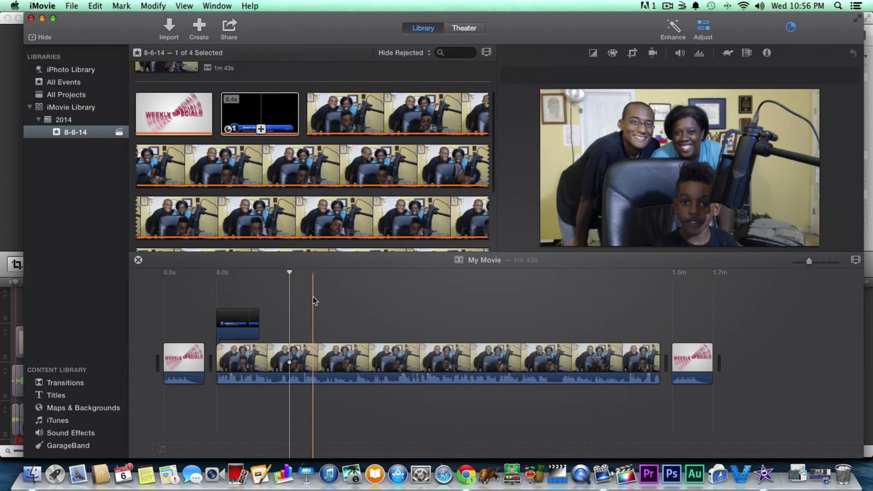
Replace the lower-third overlay with a Gravity Lower Third title at the start of the main clip.
click(56, 396)
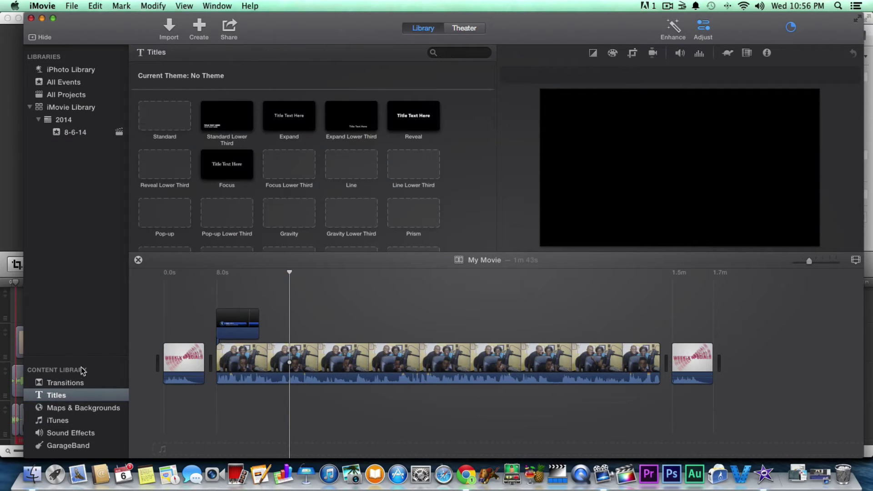
click(235, 323)
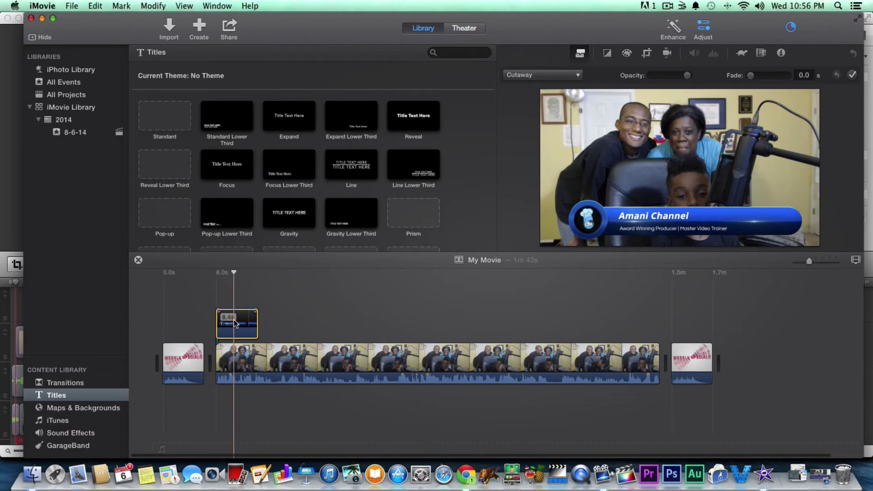
key(Delete)
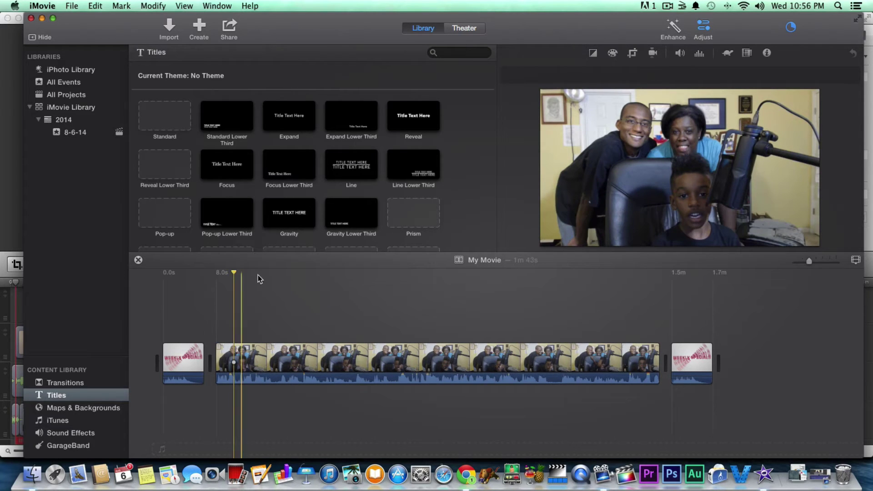
scroll(293, 220, down, 2)
scroll(293, 217, down, 3)
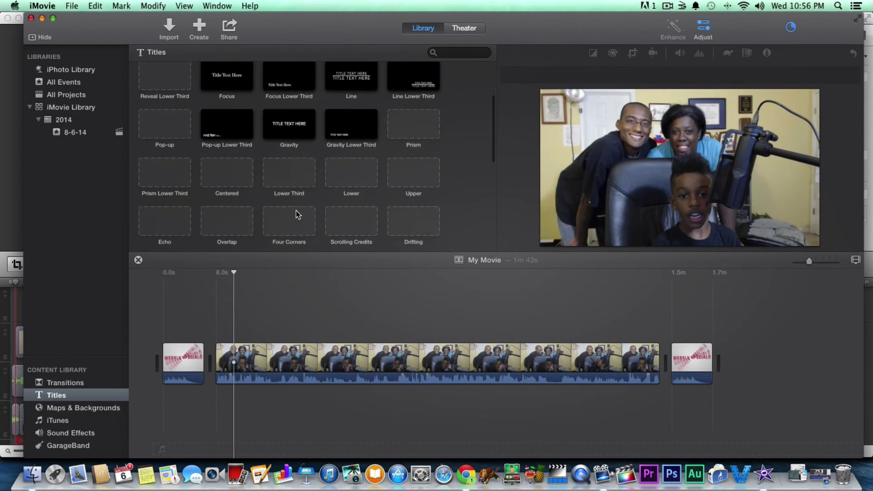
click(344, 131)
drag(344, 133, 211, 326)
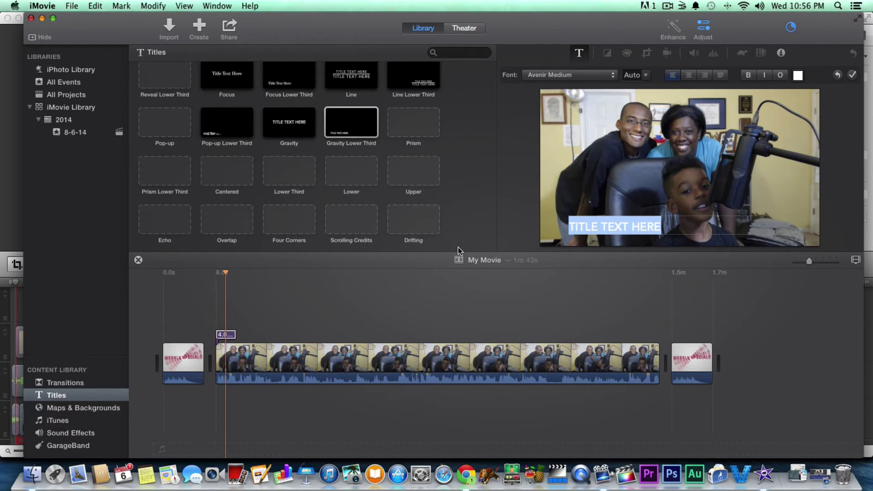
Replace the lower-third title's placeholder text with the speaker's full name in capitals and play the title.
click(666, 244)
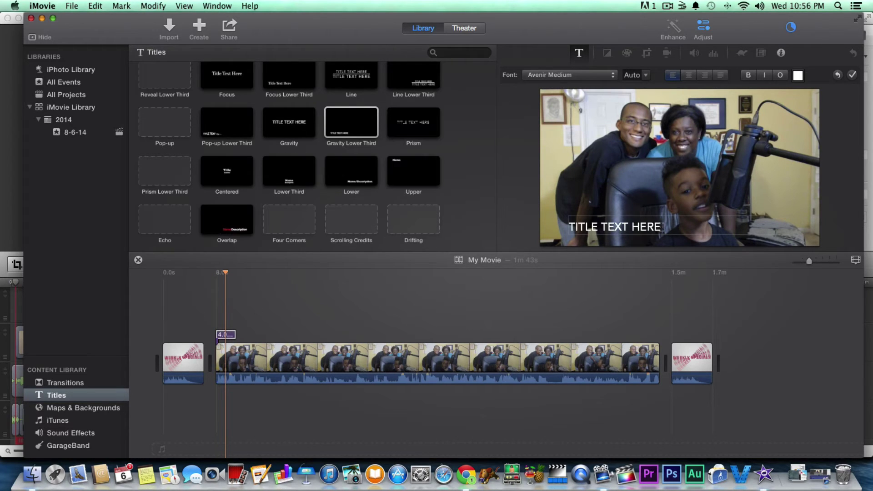
key(BackSpace)
key(BackSpace)
key(BackSpace)
key(BackSpace)
key(BackSpace)
key(BackSpace)
key(BackSpace)
key(BackSpace)
key(BackSpace)
key(BackSpace)
key(BackSpace)
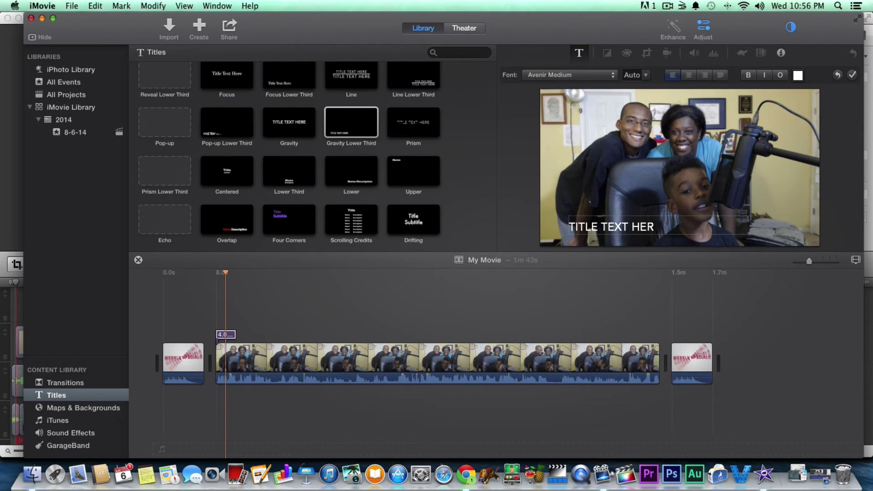
key(BackSpace)
key(BackSpace)
key(BackSpace)
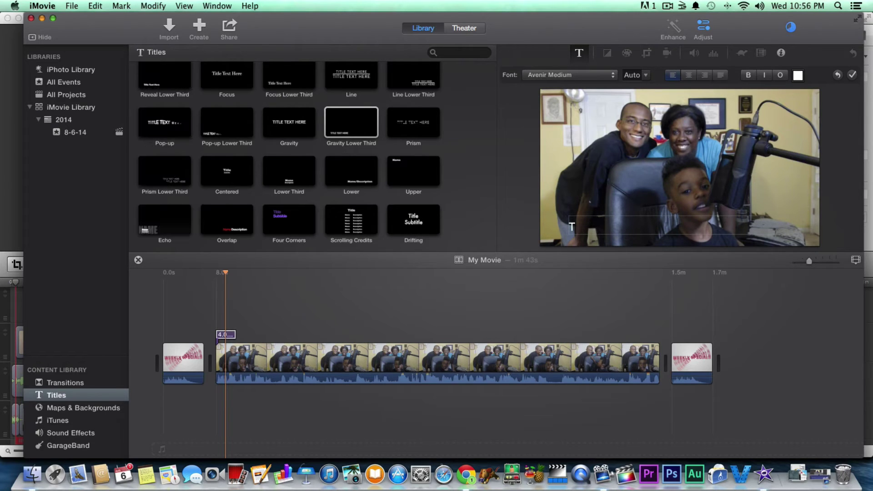
text(D)
key(BackSpace)
key(BackSpace)
text(N CHANNEL)
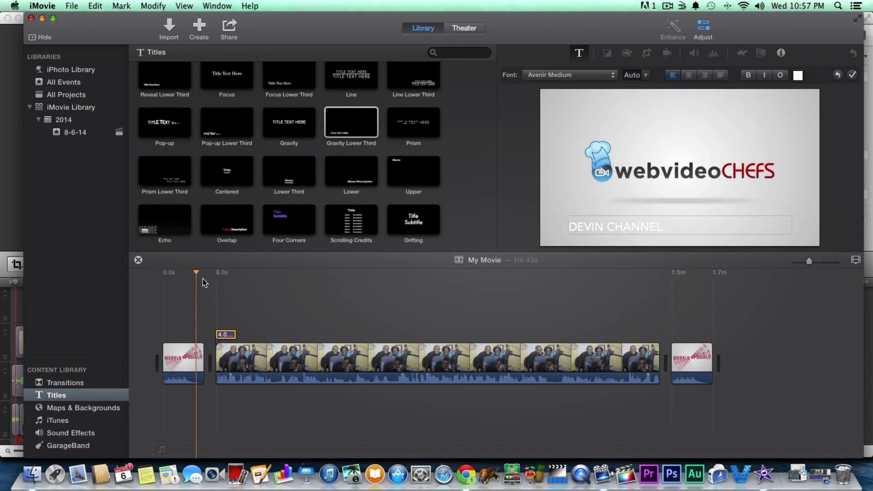
key(space)
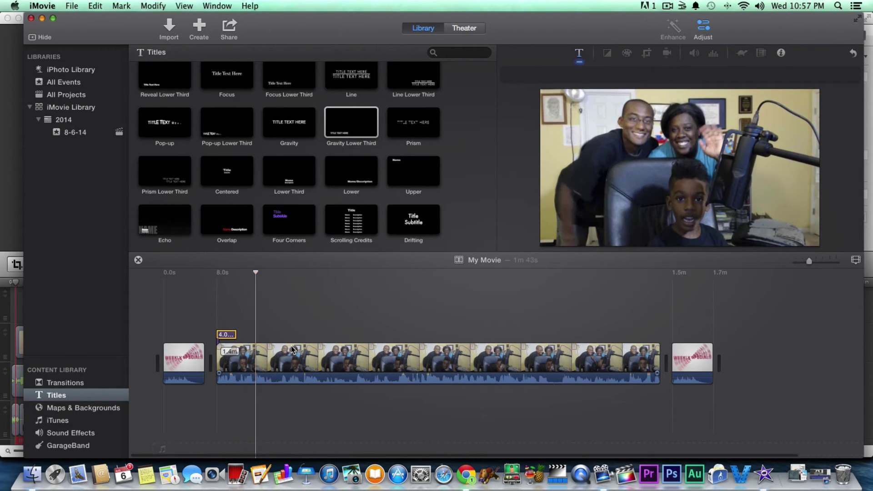
Examine the main clip's adjustment options for volume, noise reduction and equalizer, speed, and color balance.
click(246, 375)
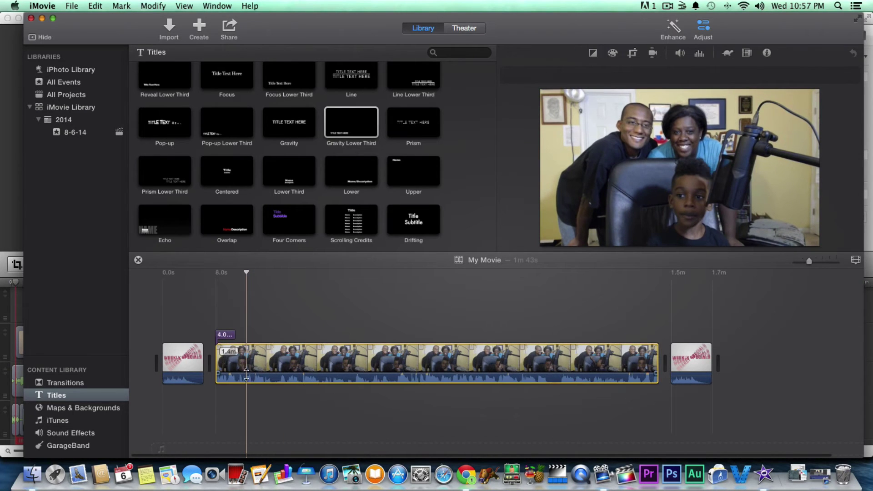
drag(255, 375, 268, 377)
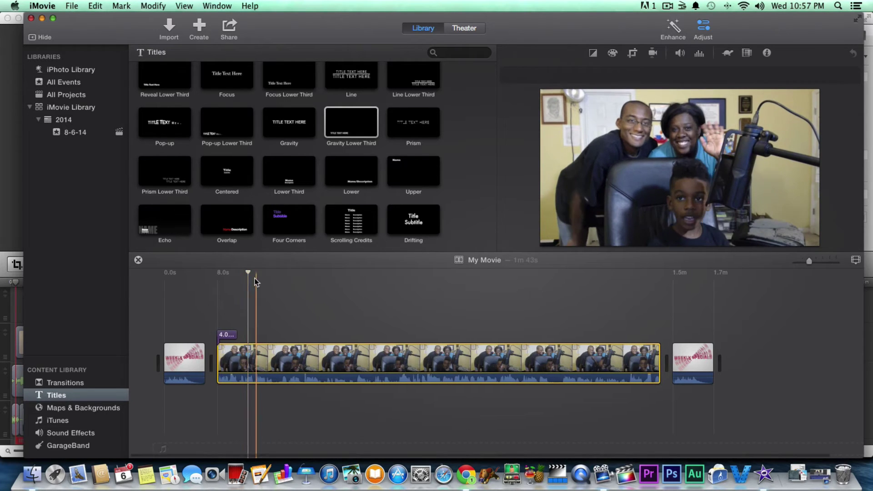
click(267, 249)
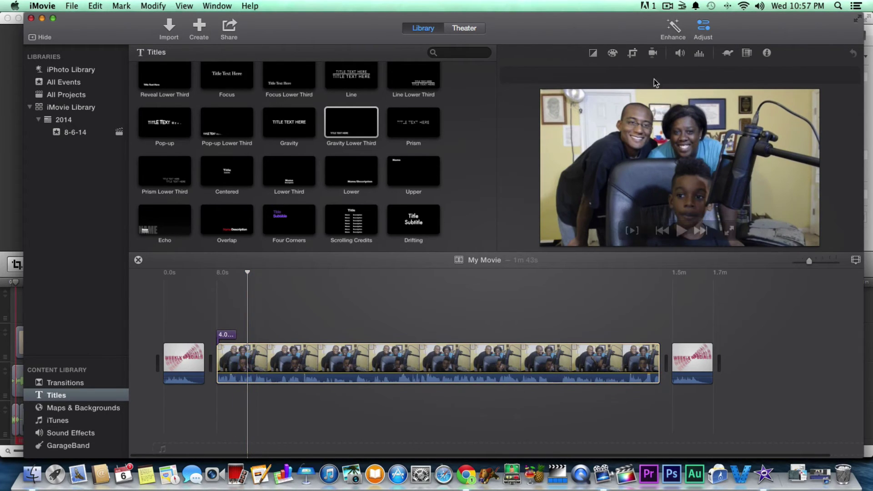
click(680, 53)
click(681, 54)
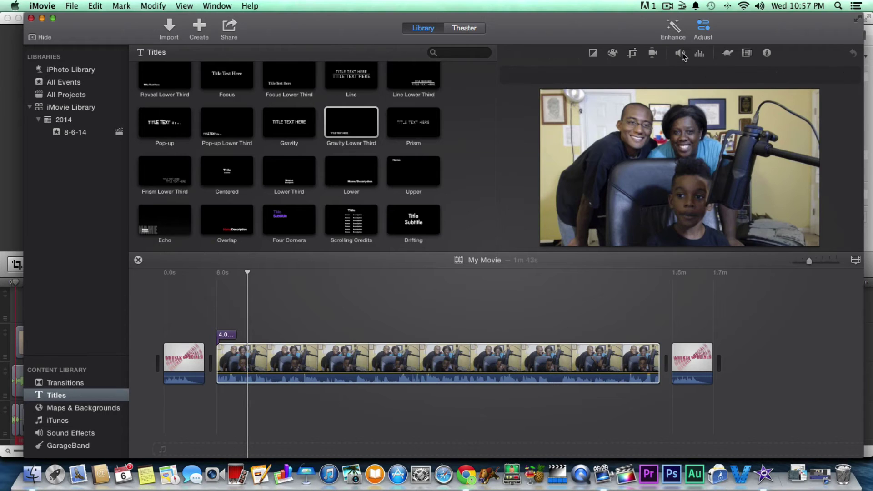
click(699, 55)
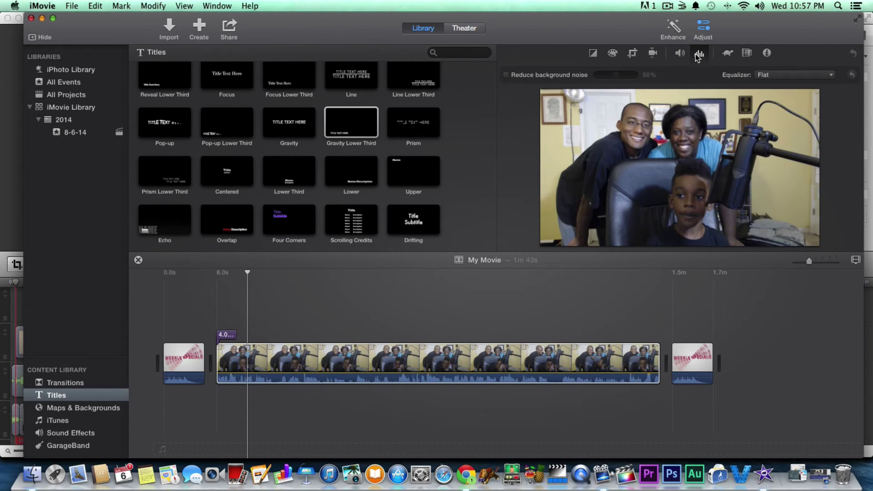
click(696, 54)
click(728, 54)
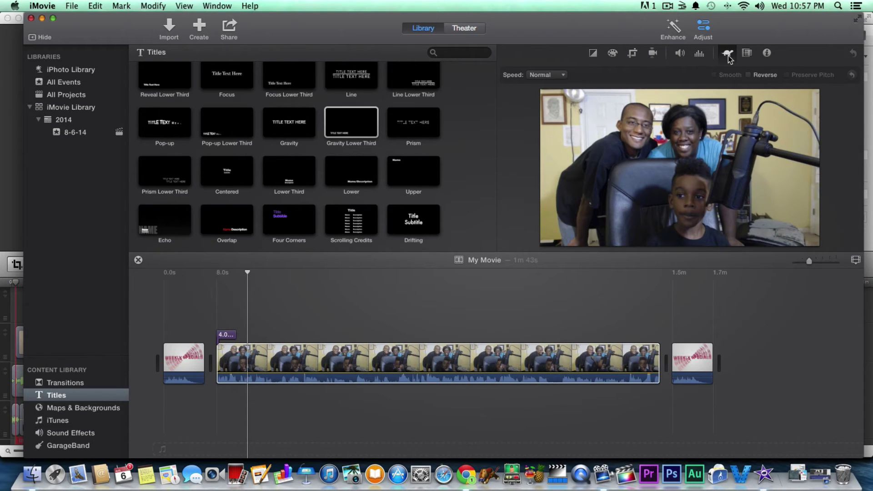
click(594, 55)
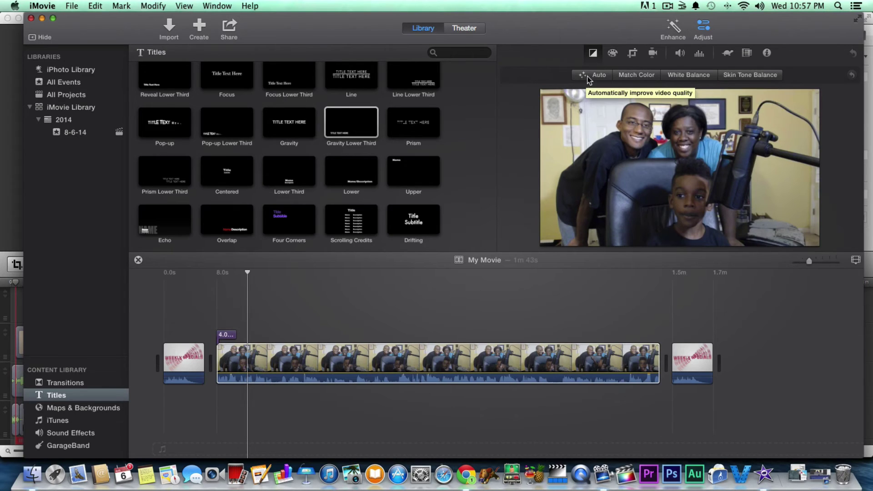
Try small adjustments to the main clip's saturation, color temperature and contrast with the color correction controls.
click(613, 56)
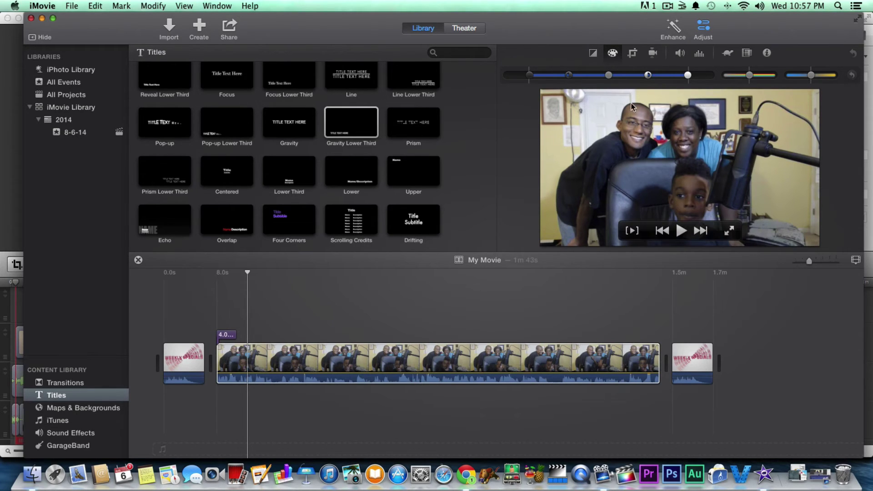
mouse_move(750, 76)
mouse_down()
mouse_move(765, 78)
mouse_move(752, 81)
mouse_up()
mouse_move(812, 76)
mouse_down()
mouse_move(792, 81)
mouse_move(826, 84)
mouse_up()
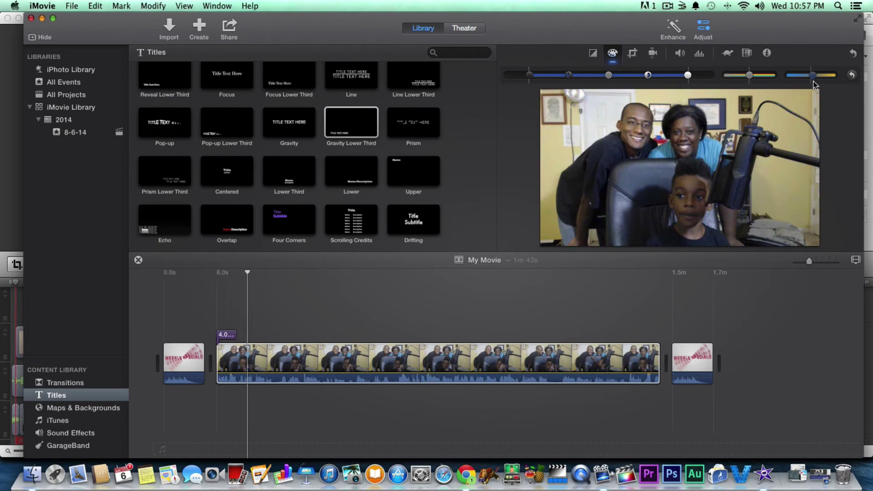
drag(812, 81, 814, 81)
mouse_move(650, 76)
mouse_down()
mouse_move(624, 77)
mouse_move(648, 80)
mouse_up()
Examine the main clip's cropping, volume, noise reduction, speed and clip information options, plus the available audio effects.
click(633, 54)
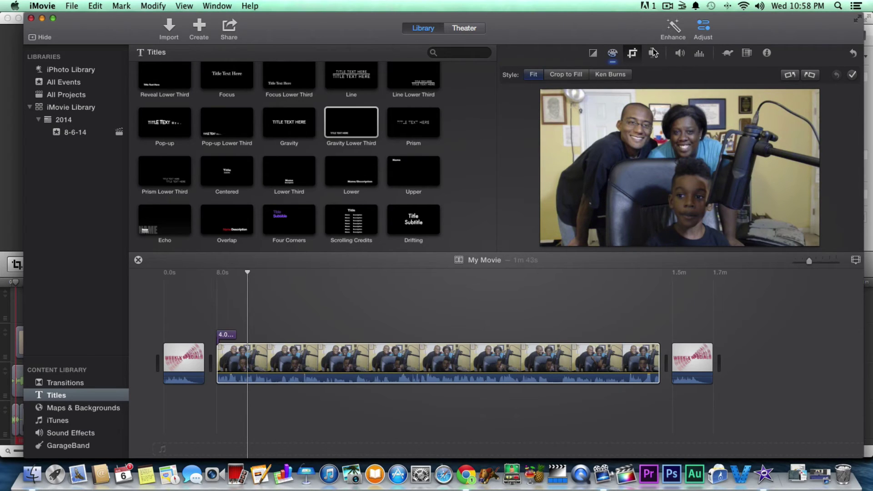
click(679, 55)
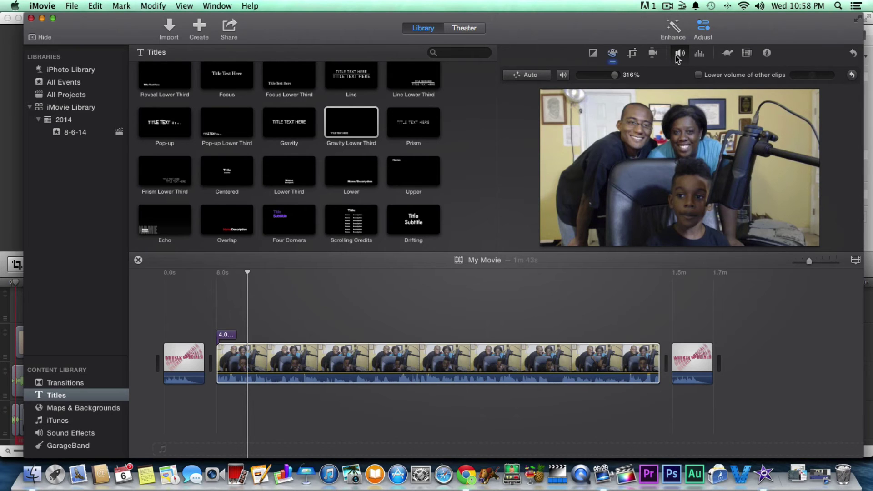
click(699, 54)
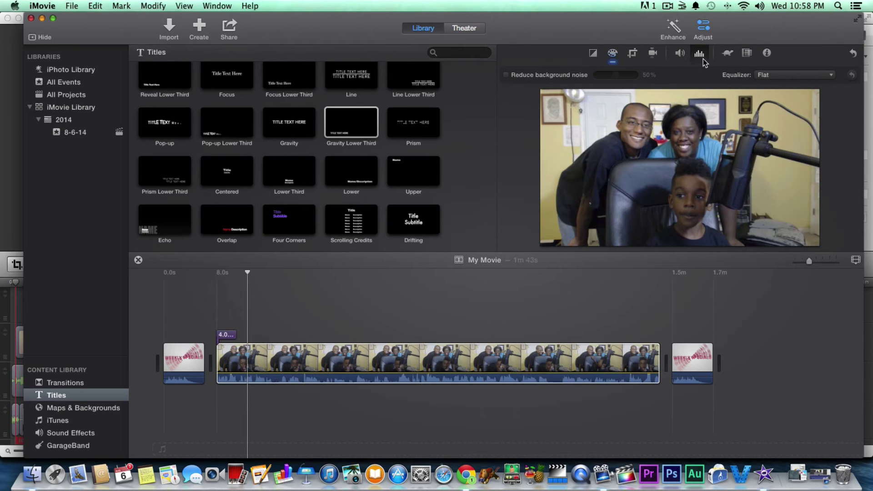
click(730, 60)
click(761, 57)
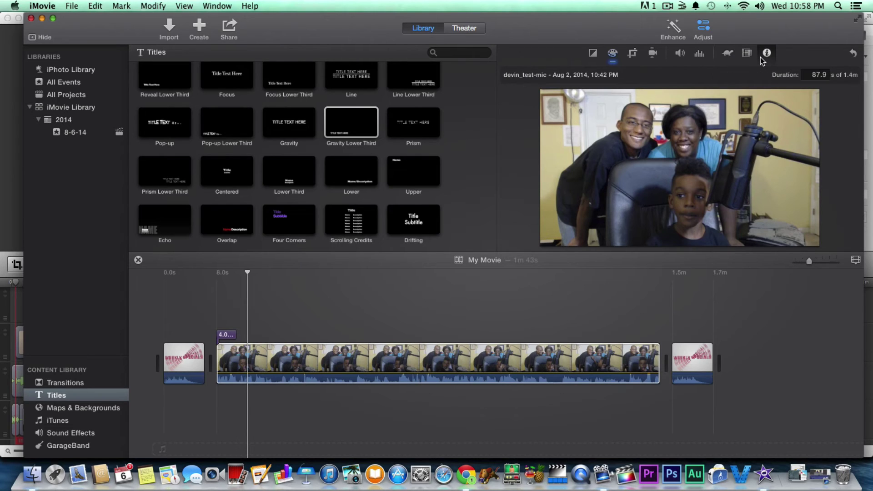
click(748, 53)
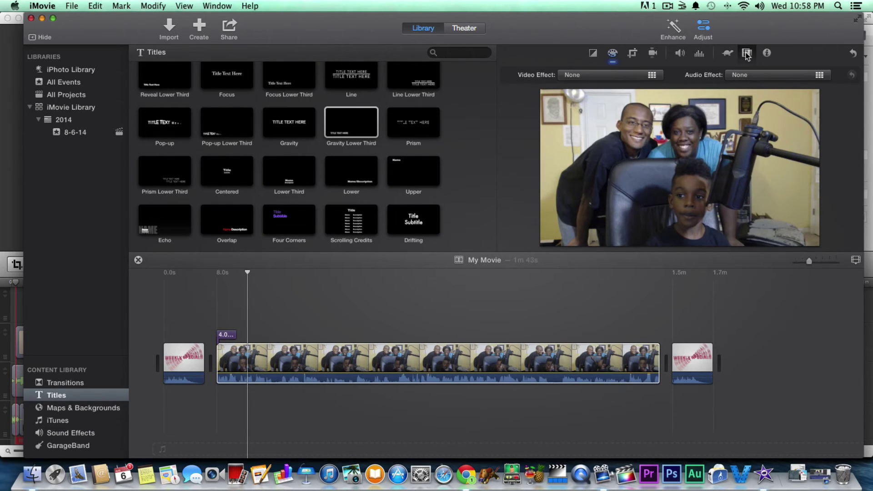
click(765, 79)
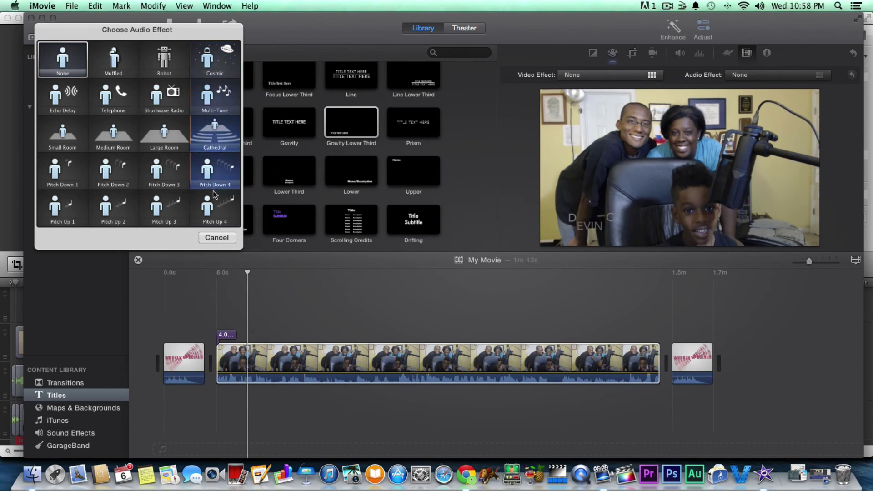
click(214, 237)
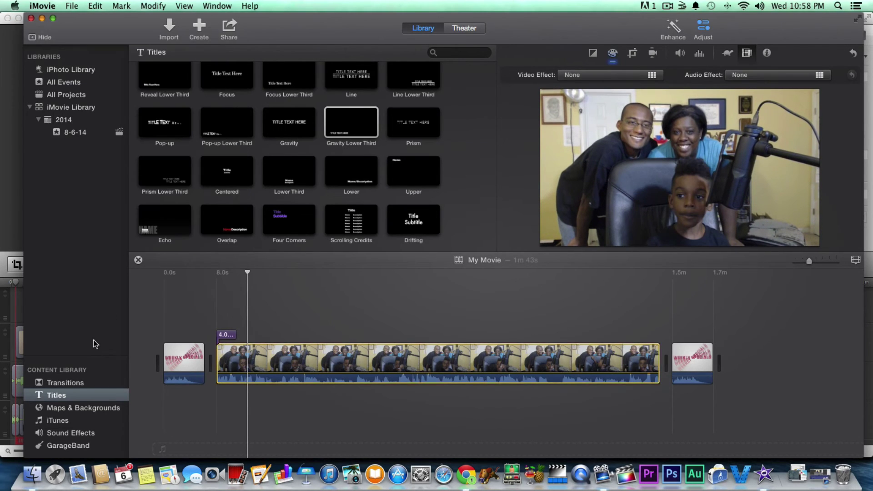
Examine the available transitions, including Cross Blur, Fade to Black, Fade to White, Wipe Right and Cross Zoom, and reselect the main clip.
click(73, 383)
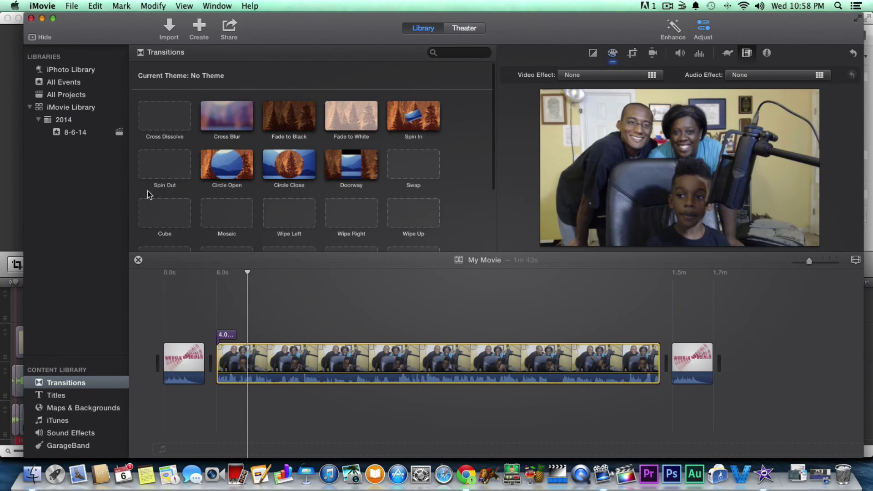
click(218, 111)
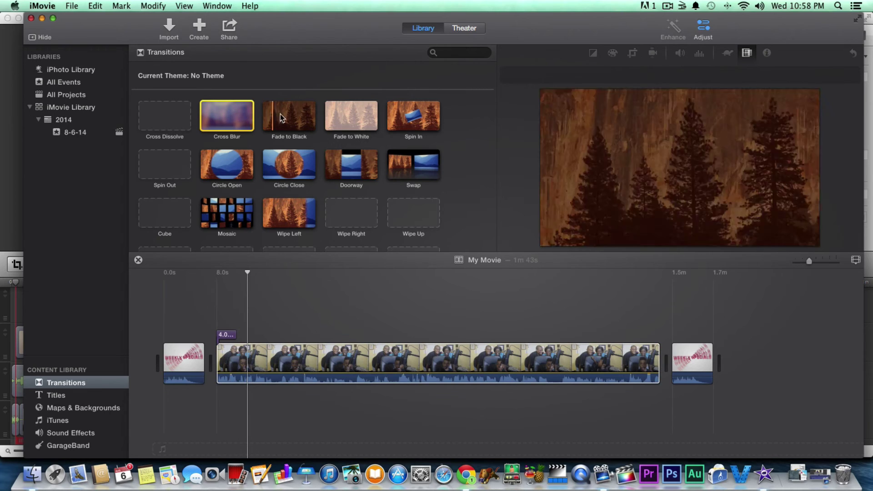
click(291, 118)
click(328, 119)
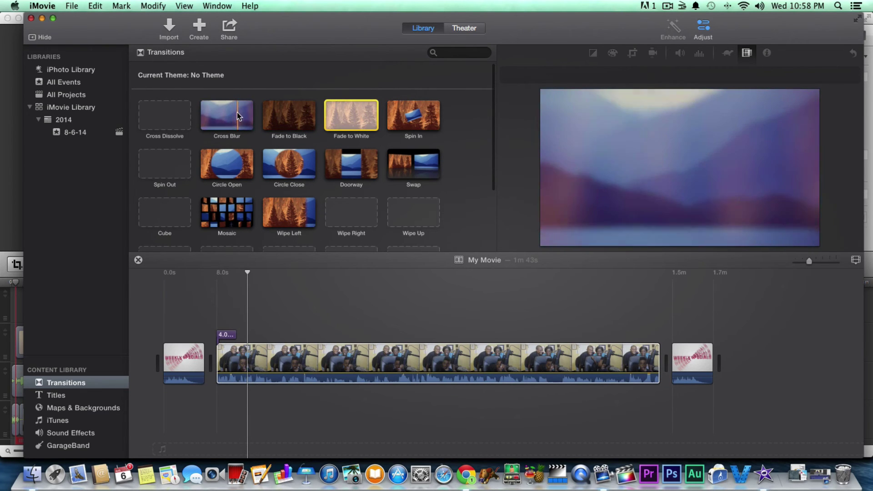
scroll(268, 123, down, 3)
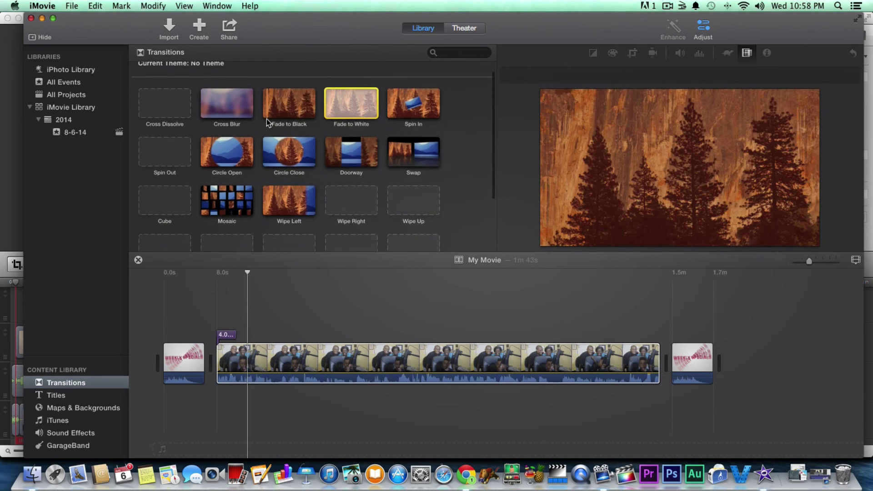
scroll(267, 123, down, 3)
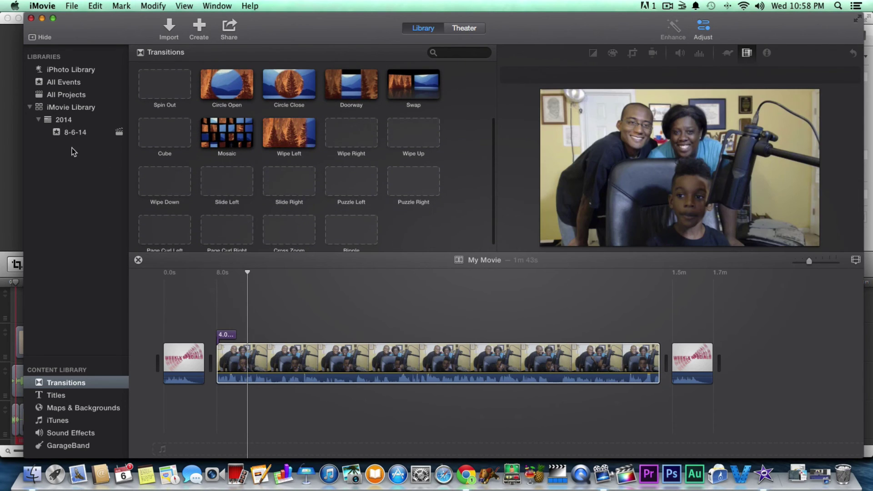
click(365, 135)
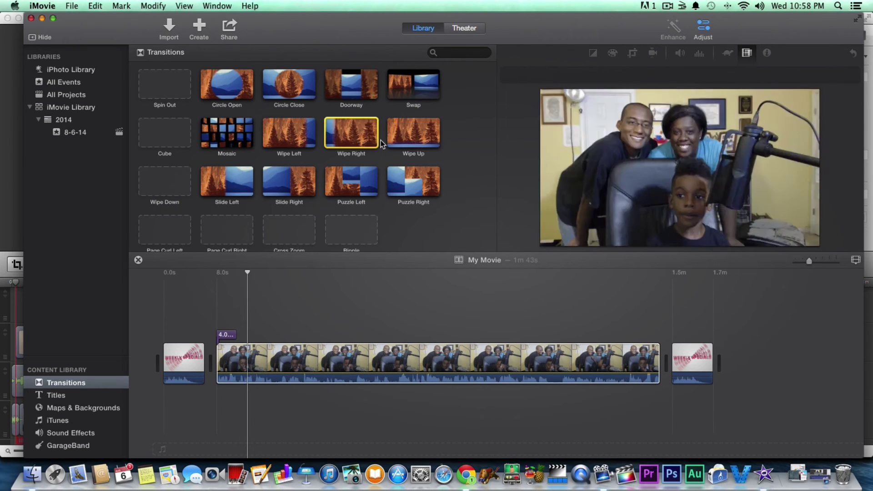
scroll(321, 160, down, 1)
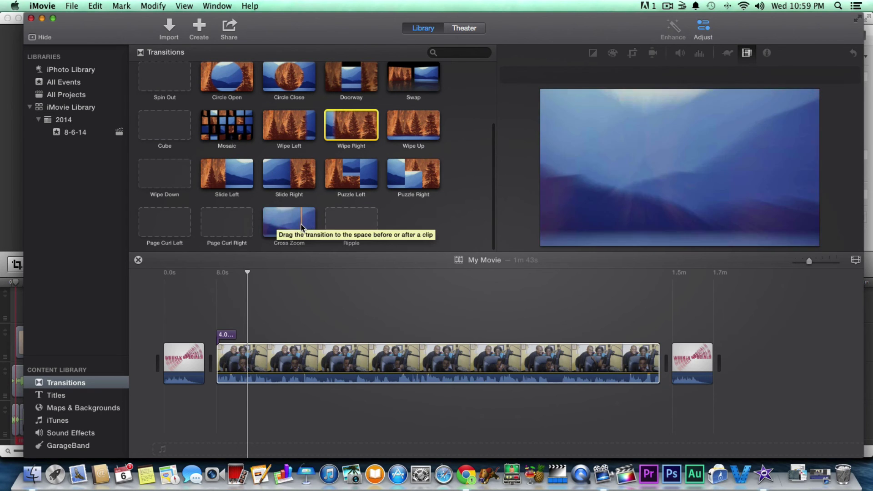
mouse_move(294, 224)
mouse_down()
mouse_move(296, 162)
mouse_move(330, 93)
mouse_move(304, 136)
mouse_move(285, 225)
mouse_up()
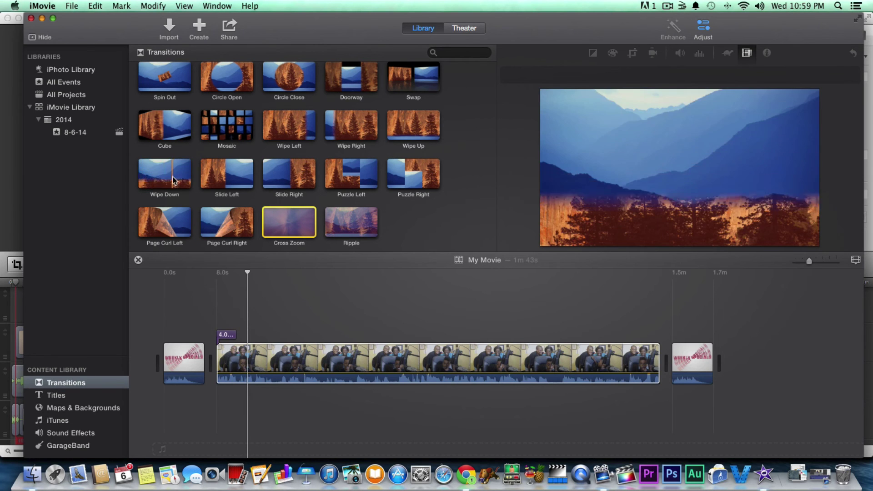
scroll(250, 178, up, 5)
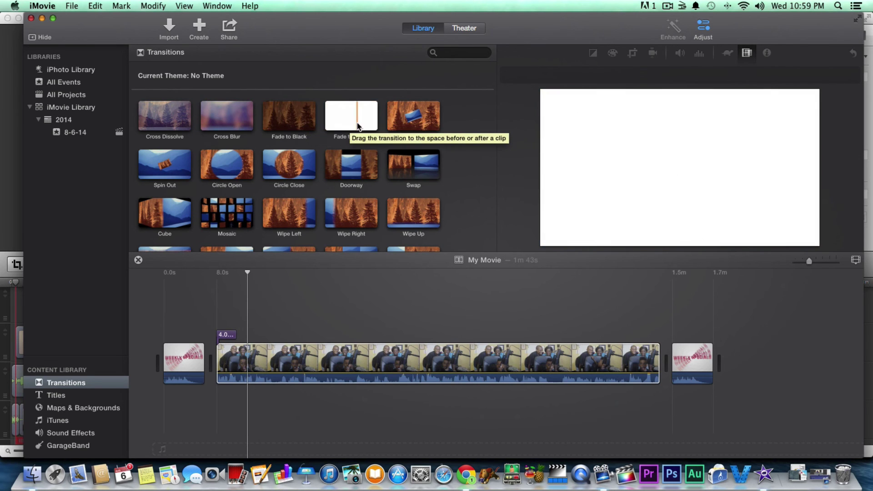
scroll(358, 130, down, 4)
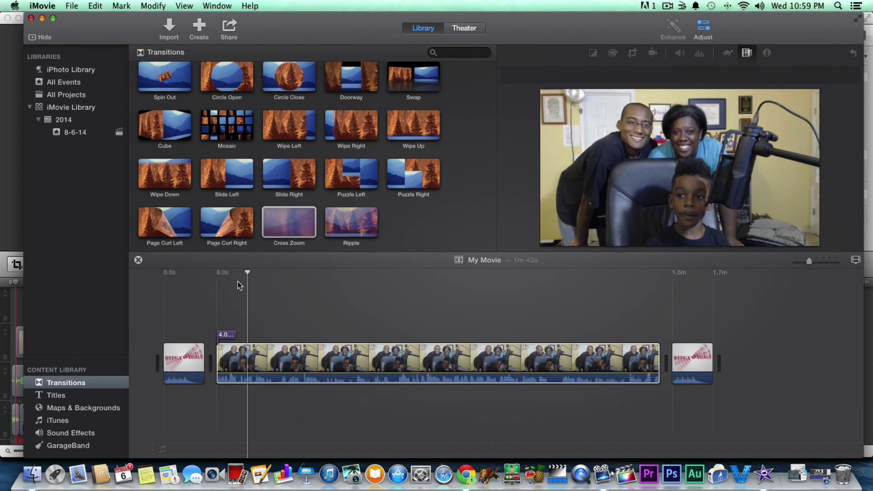
click(221, 359)
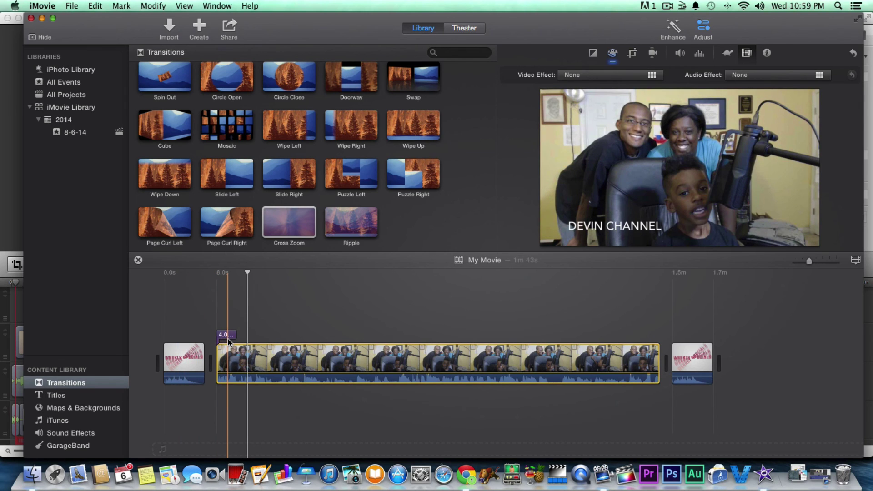